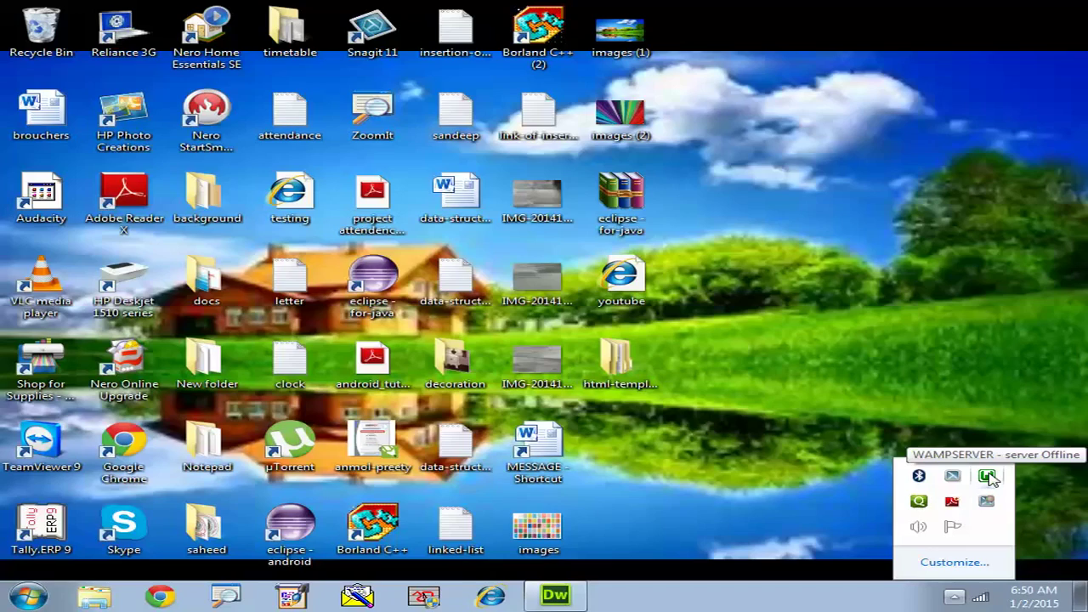
- Open phpMyAdmin from WampServer and dismiss the antivirus update notification
{"action": "left_click", "coordinate": [988, 478]}
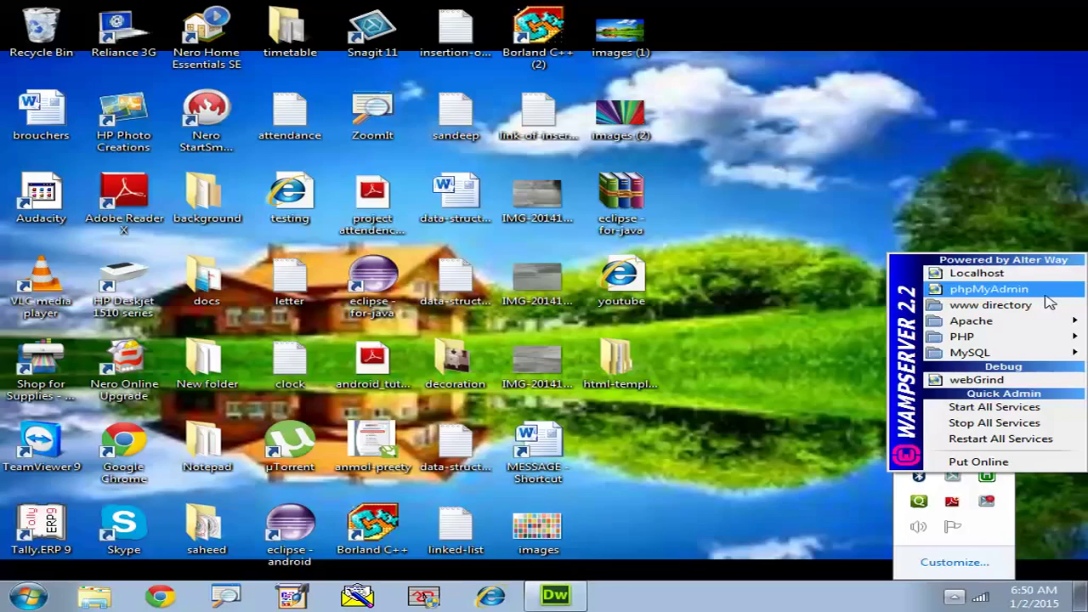
{"action": "left_click", "coordinate": [1047, 298]}
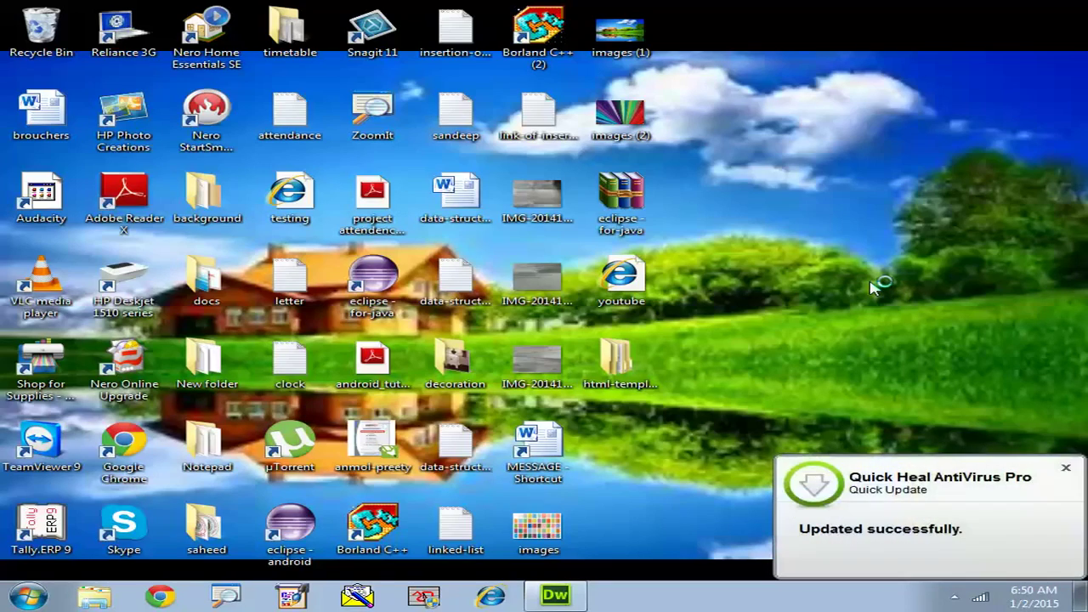
{"action": "left_click", "coordinate": [1065, 465]}
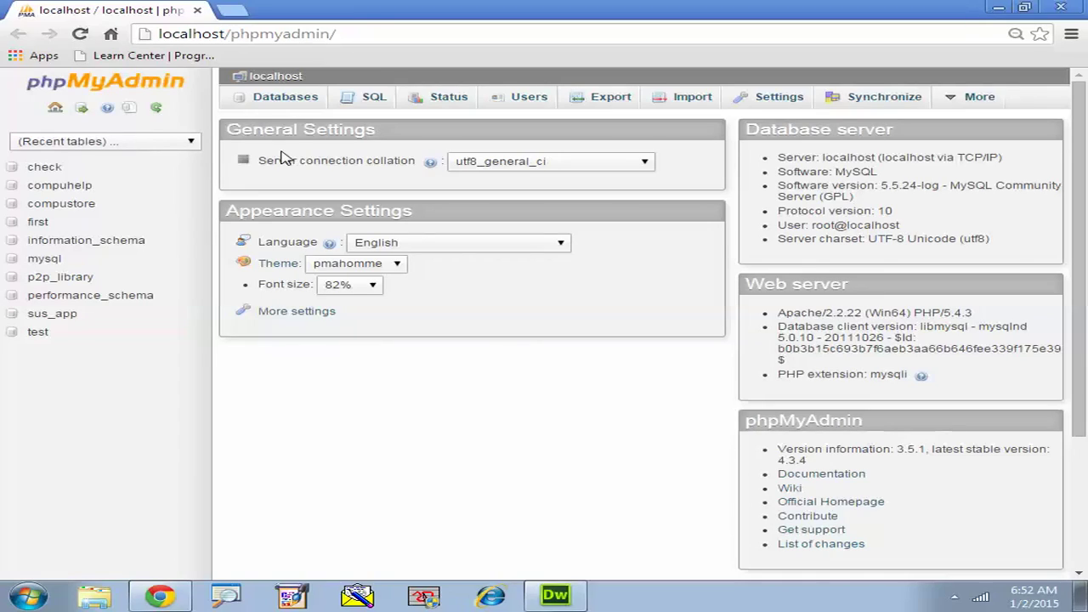
- Create a new database named new_db on the local server, keeping the default collation
{"action": "left_click", "coordinate": [294, 101]}
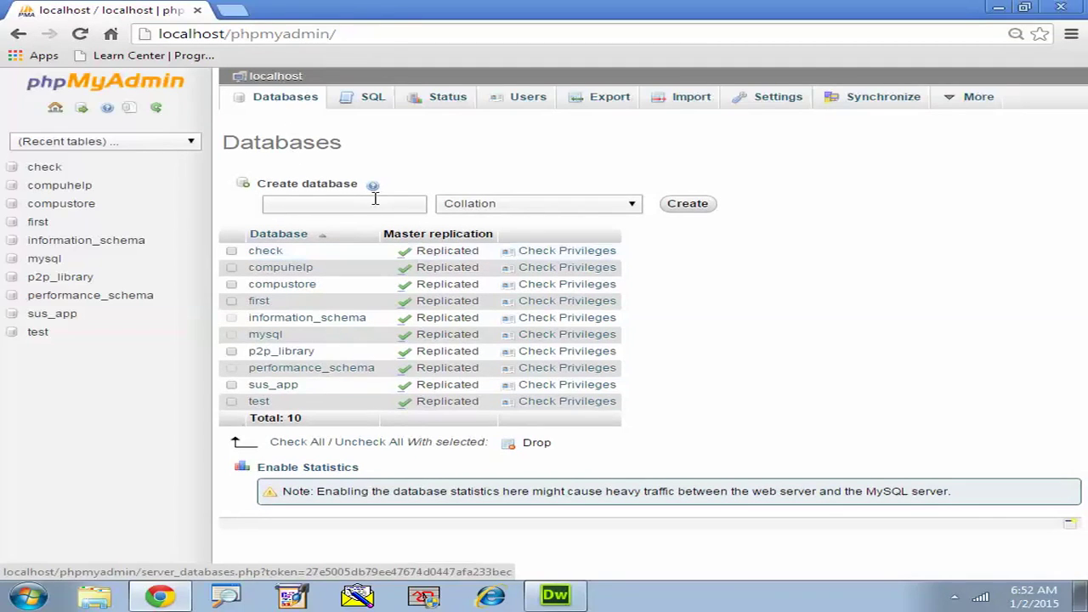
{"action": "left_click", "coordinate": [320, 208]}
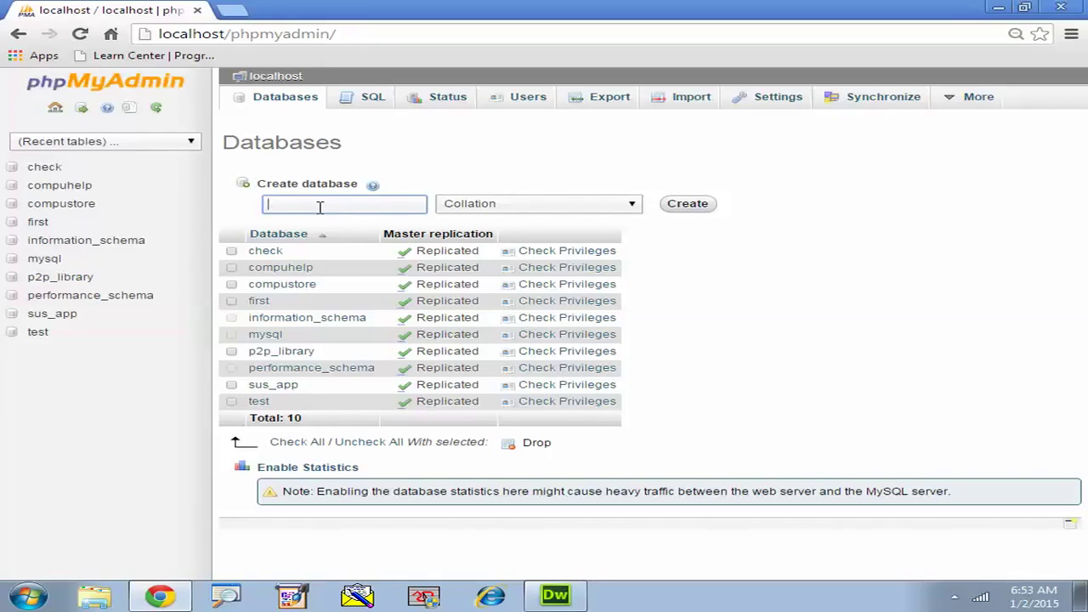
{"action": "type", "text": "new_db"}
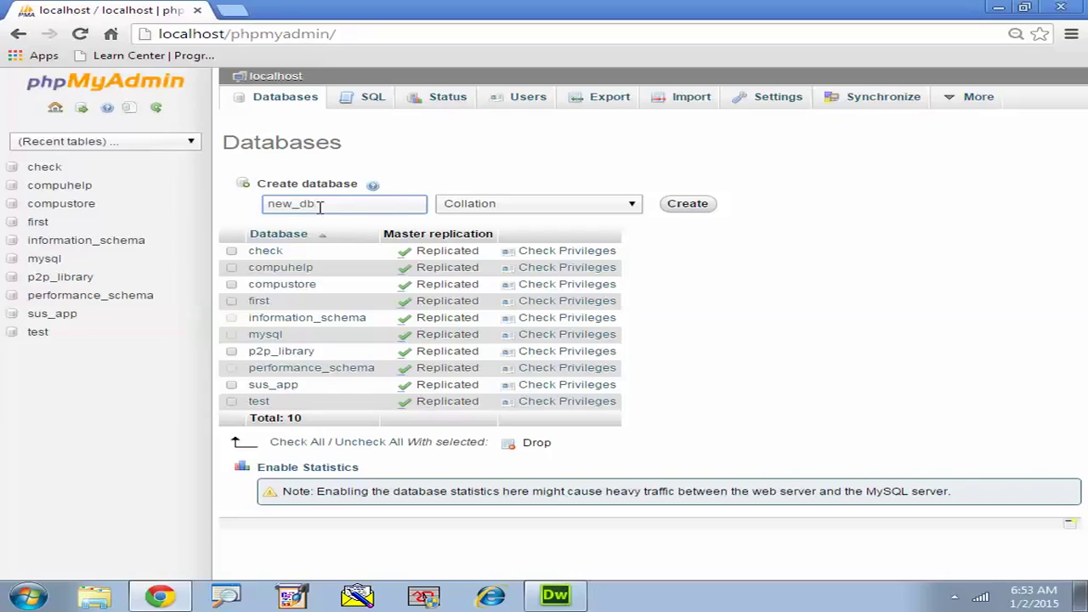
{"action": "left_click", "coordinate": [680, 206]}
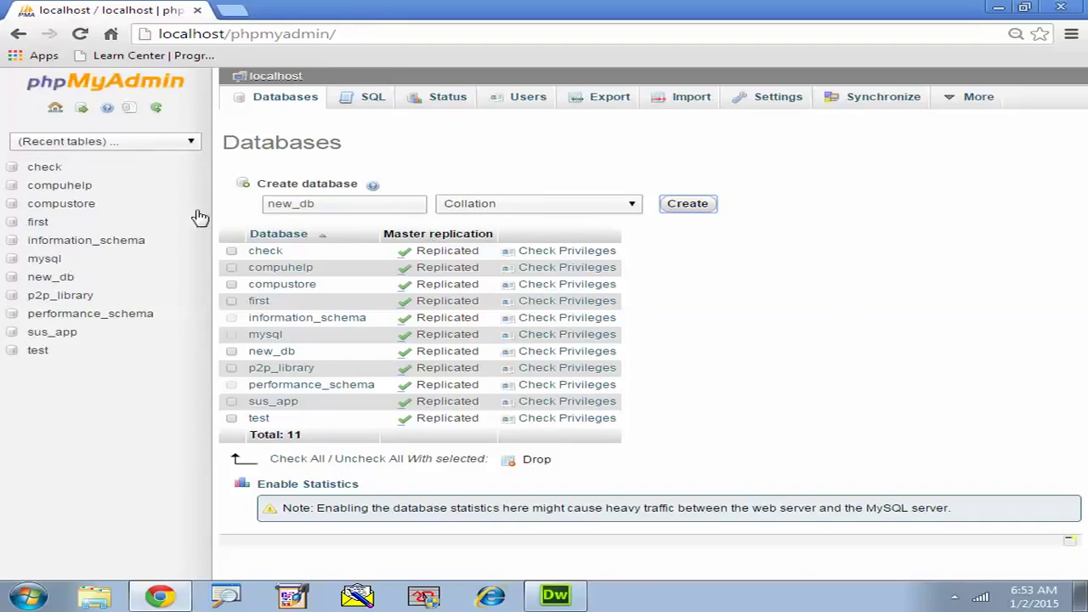
- Open the new_db database and start a new table named new_tb with 3 columns
{"action": "left_click", "coordinate": [49, 281]}
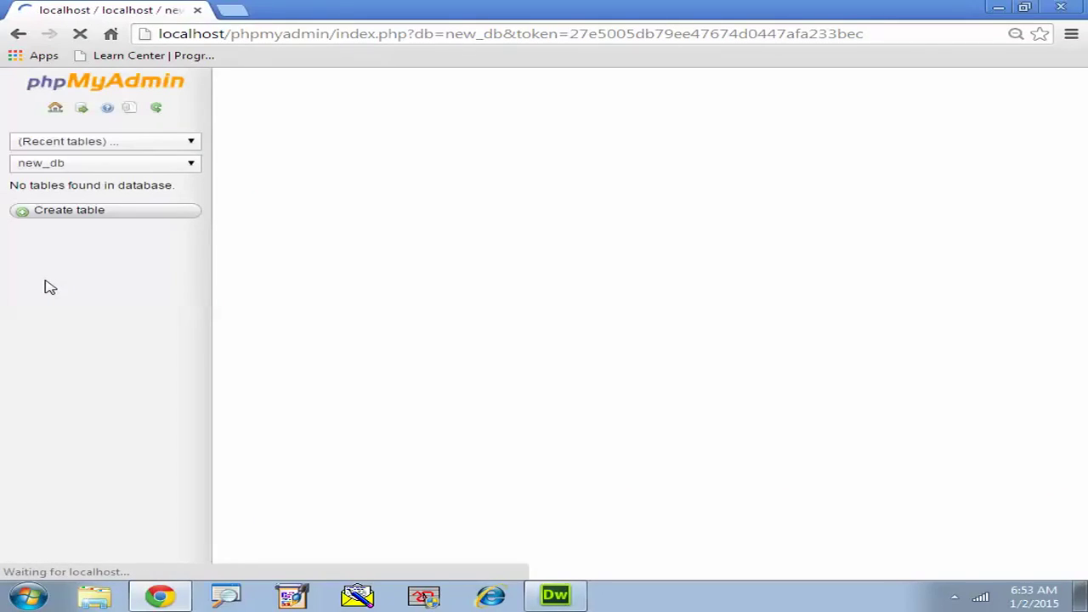
{"action": "left_click", "coordinate": [327, 187]}
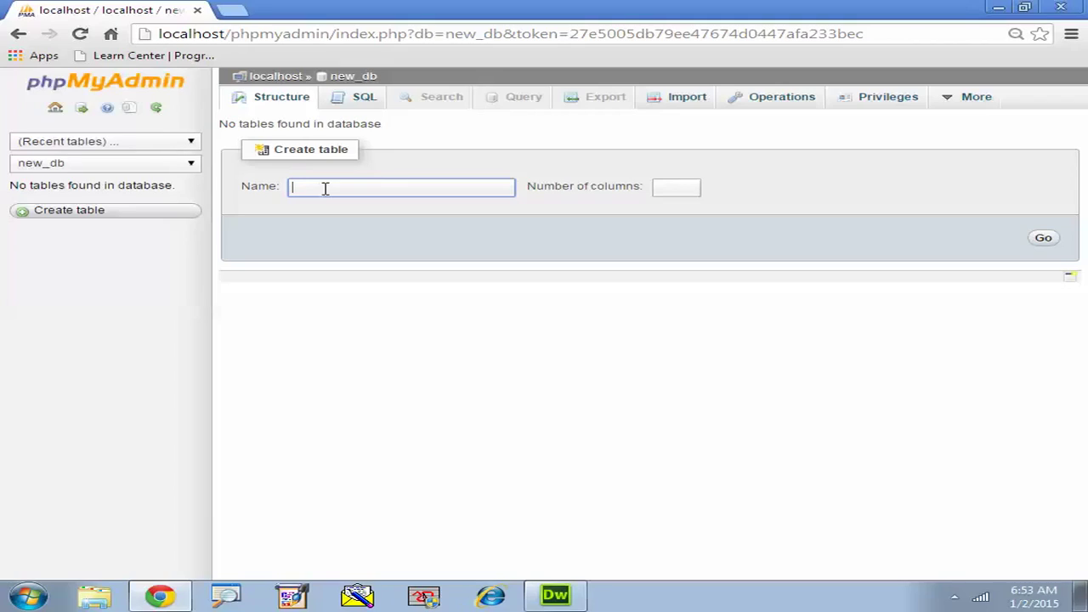
{"action": "type", "text": "new_tb"}
{"action": "left_click", "coordinate": [656, 189]}
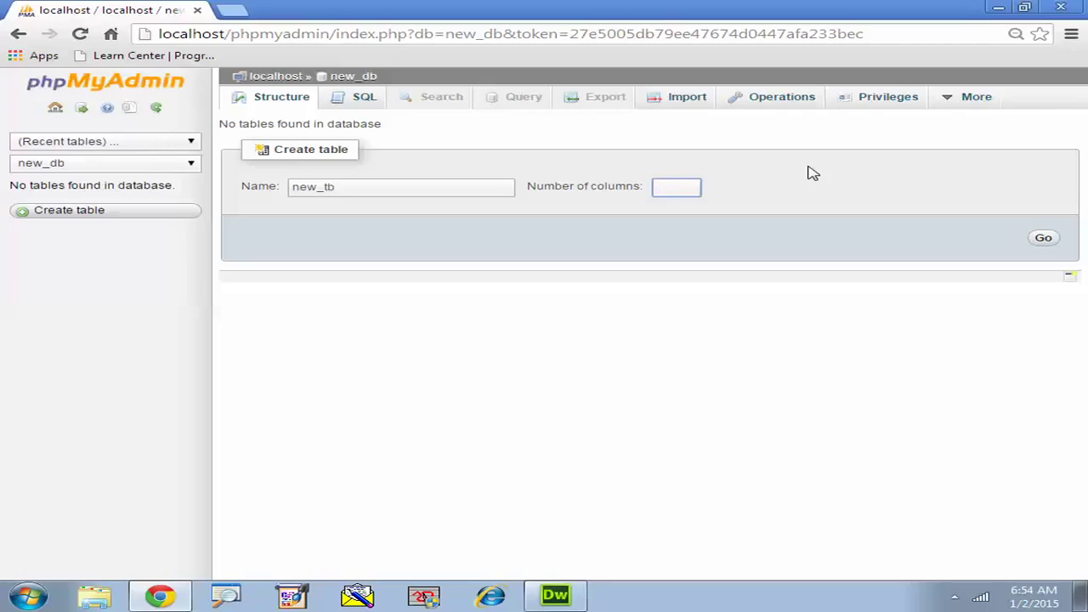
{"action": "type", "text": "3"}
{"action": "left_click", "coordinate": [1051, 246]}
{"action": "left_click", "coordinate": [1050, 246]}
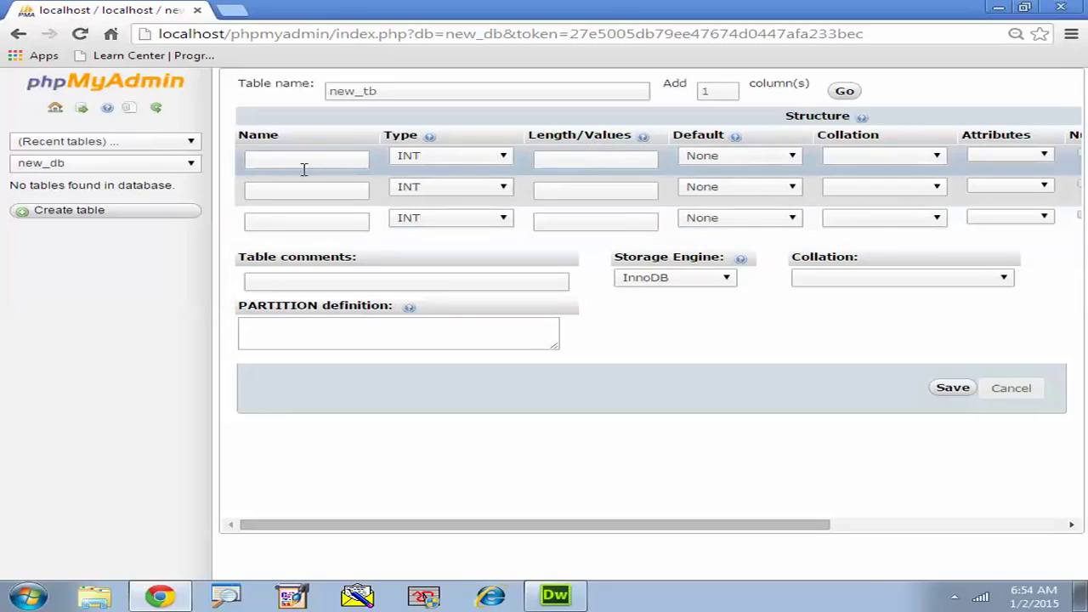
- Name the three columns of new_tb name, rollno and fee
{"action": "left_click", "coordinate": [284, 161]}
{"action": "left_click", "coordinate": [277, 192]}
{"action": "left_click", "coordinate": [277, 219]}
{"action": "left_click", "coordinate": [270, 153]}
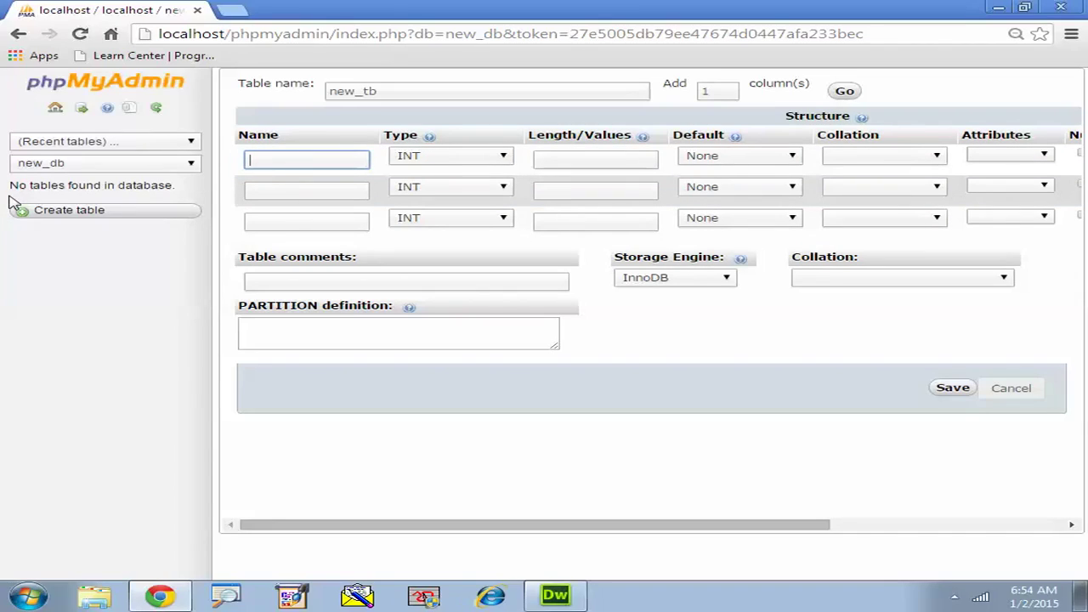
{"action": "type", "text": "name"}
{"action": "left_click", "coordinate": [254, 189]}
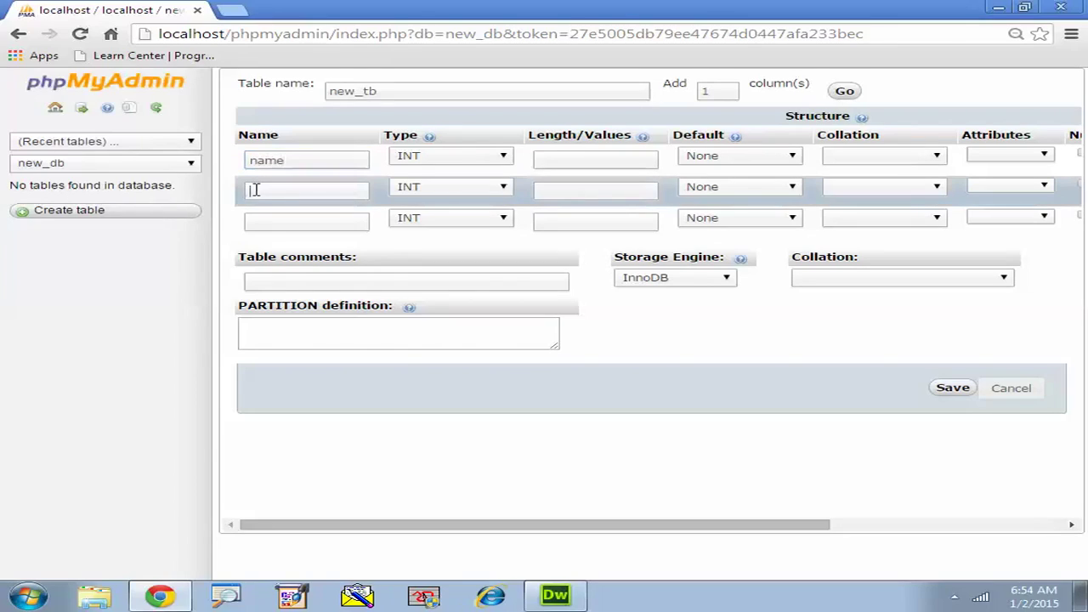
{"action": "type", "text": "rol"}
{"action": "key", "text": "BackSpace"}
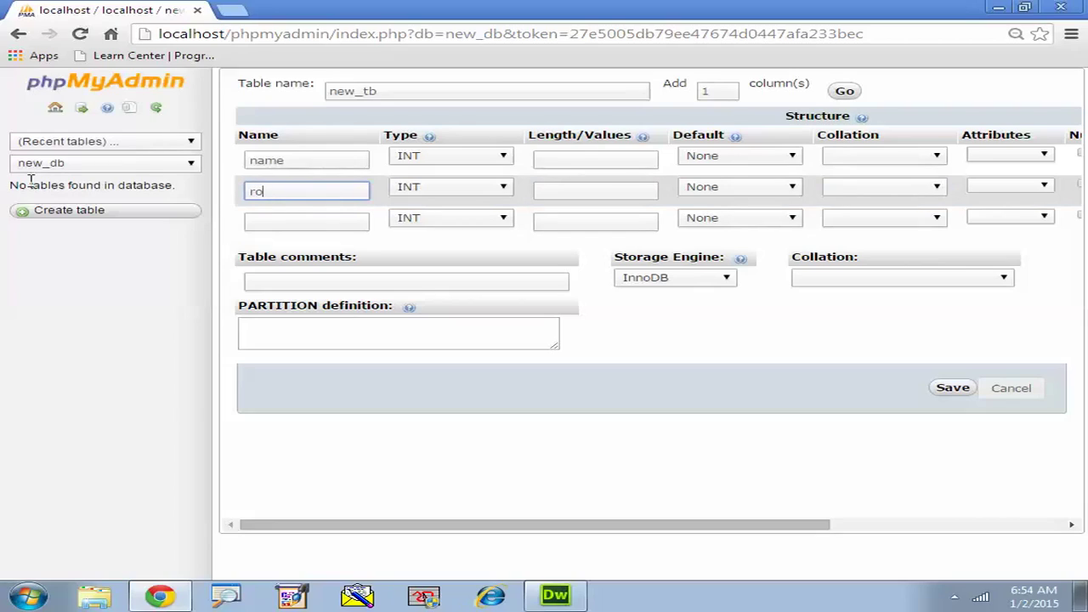
{"action": "type", "text": "llno"}
{"action": "left_click", "coordinate": [255, 222]}
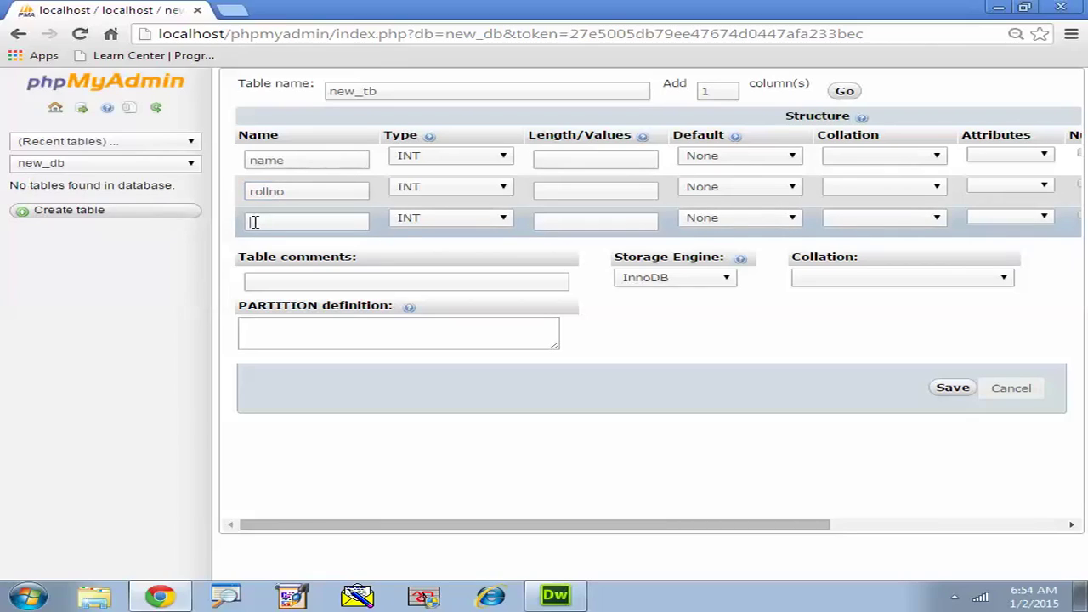
{"action": "type", "text": "fee"}
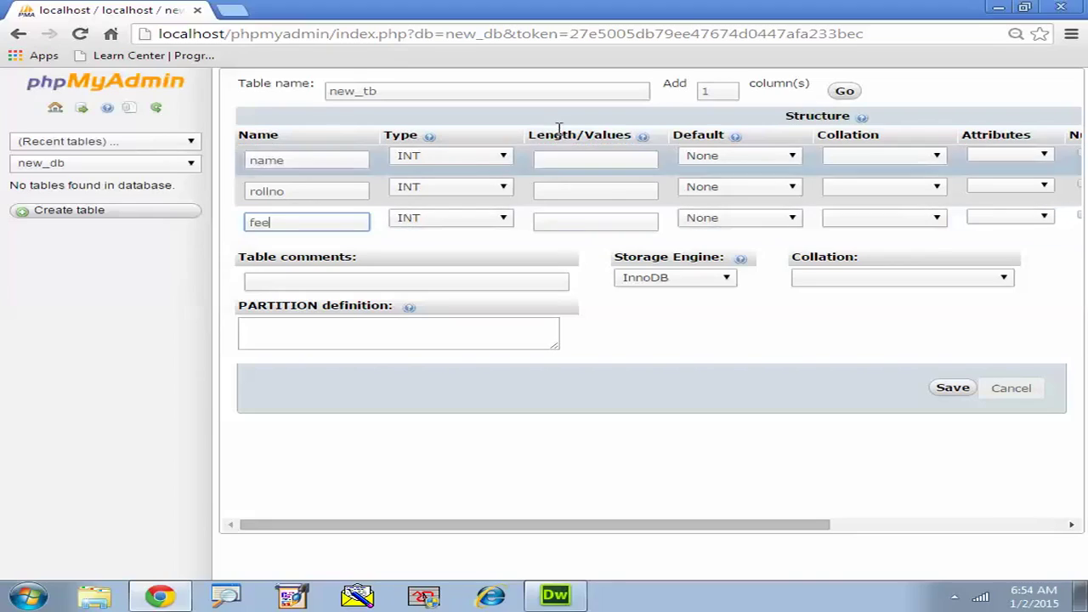
- Set the data type of both the name and fee columns to VARCHAR, leaving rollno as INT
{"action": "left_click", "coordinate": [503, 158]}
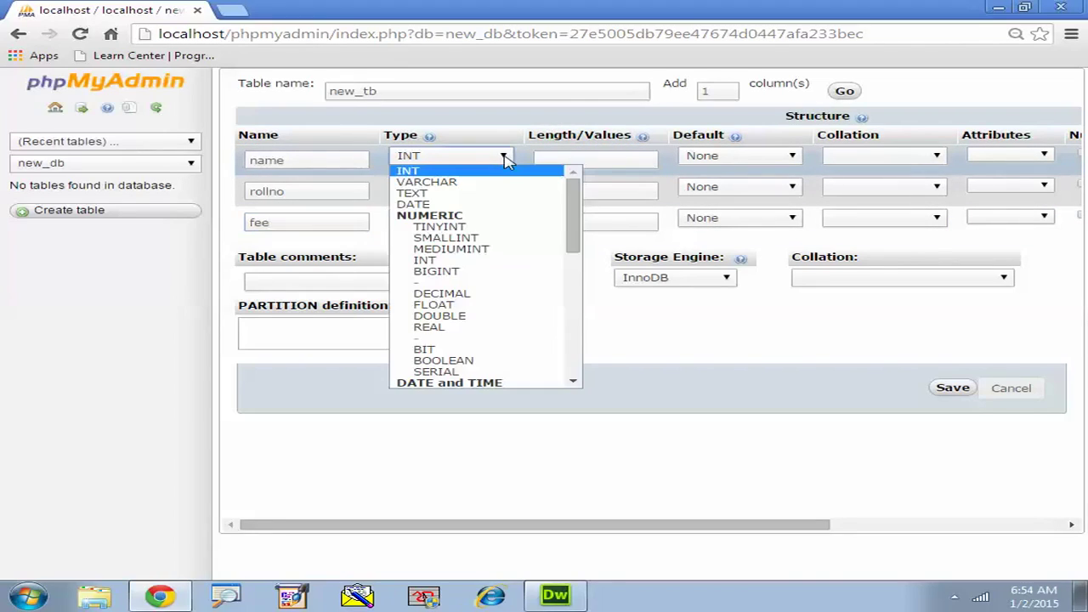
{"action": "left_click", "coordinate": [481, 183]}
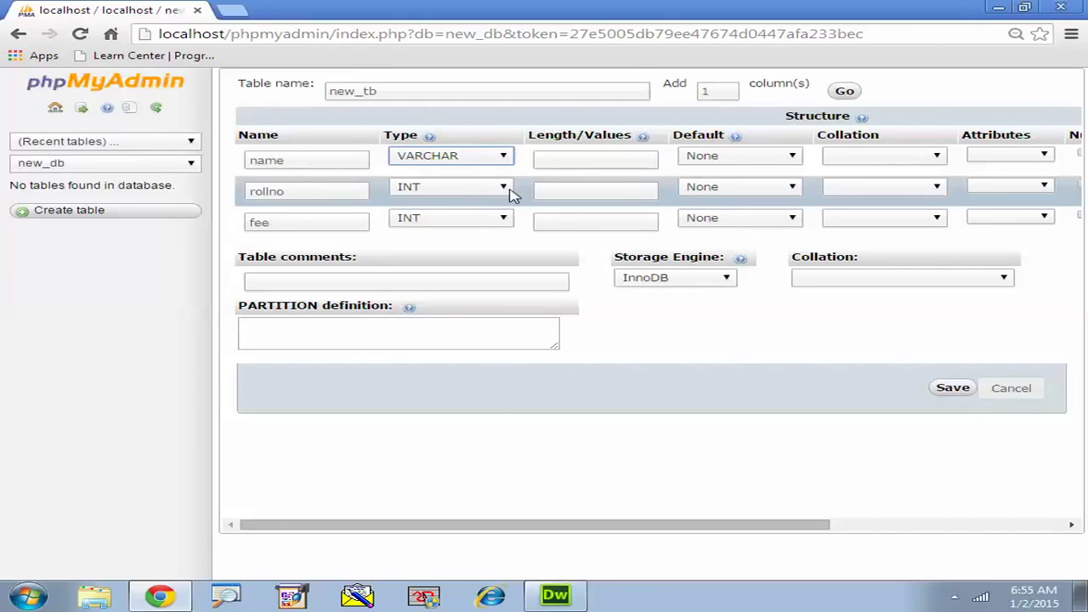
{"action": "left_click", "coordinate": [504, 218]}
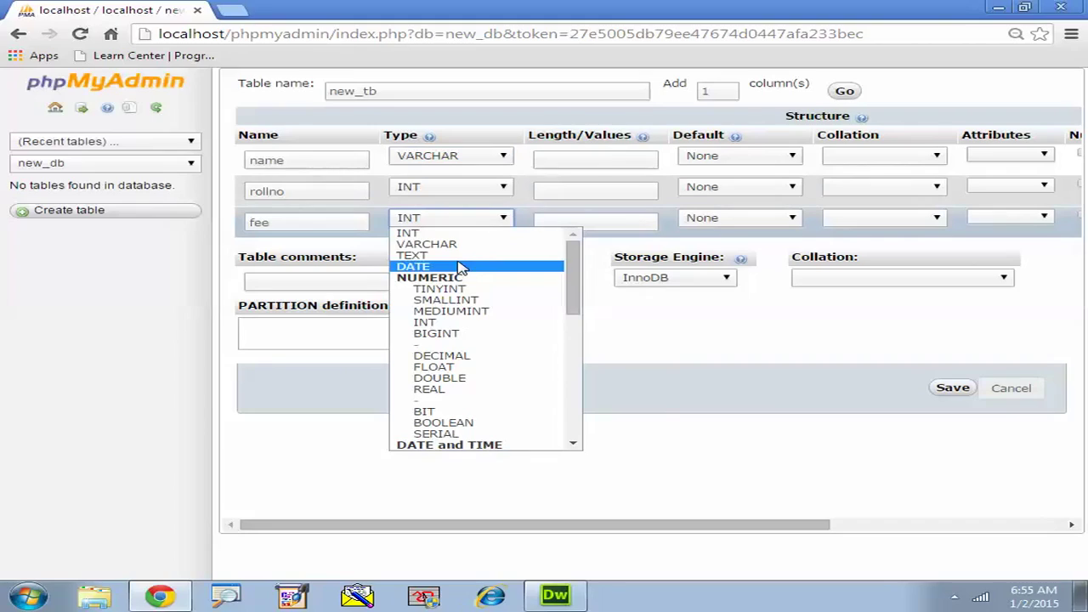
{"action": "left_click", "coordinate": [456, 245]}
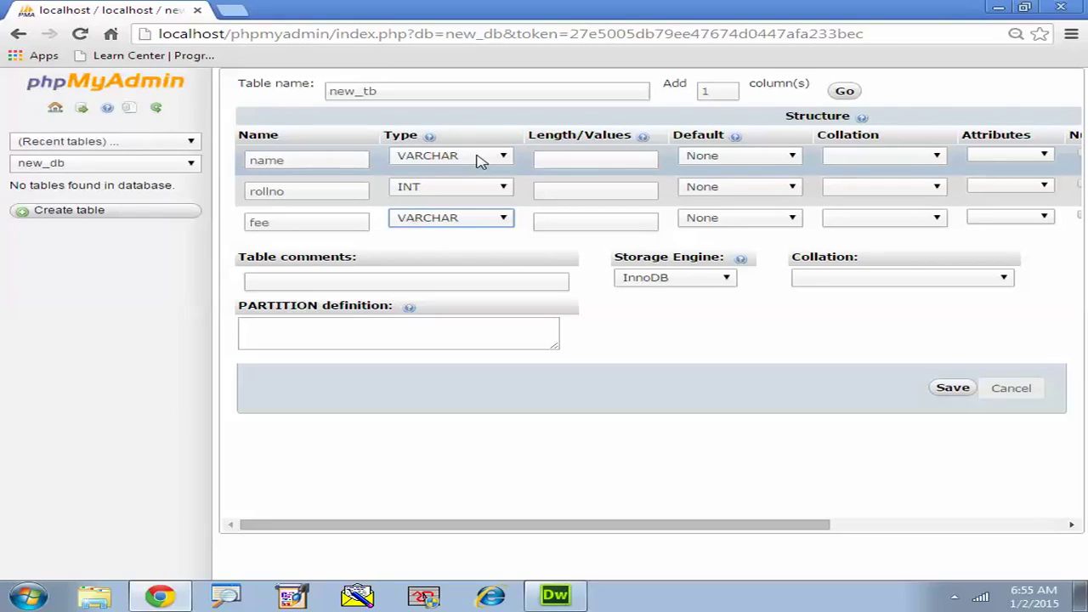
- Set the column lengths to 20 for name, 10 for rollno and 9 for fee
{"action": "left_click", "coordinate": [553, 161]}
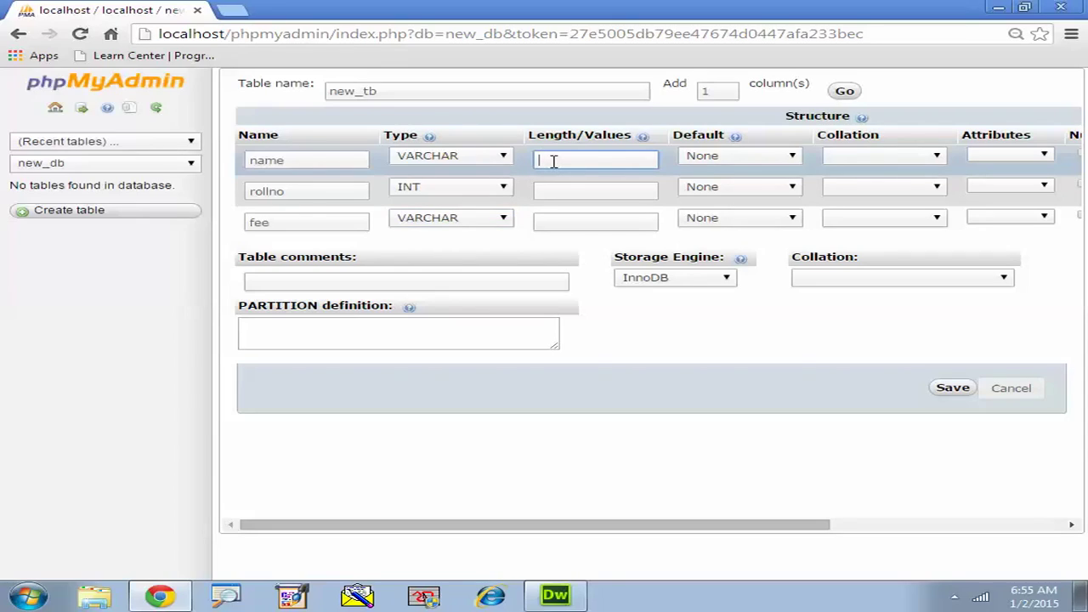
{"action": "type", "text": "20"}
{"action": "left_click", "coordinate": [569, 187]}
{"action": "left_click", "coordinate": [560, 189]}
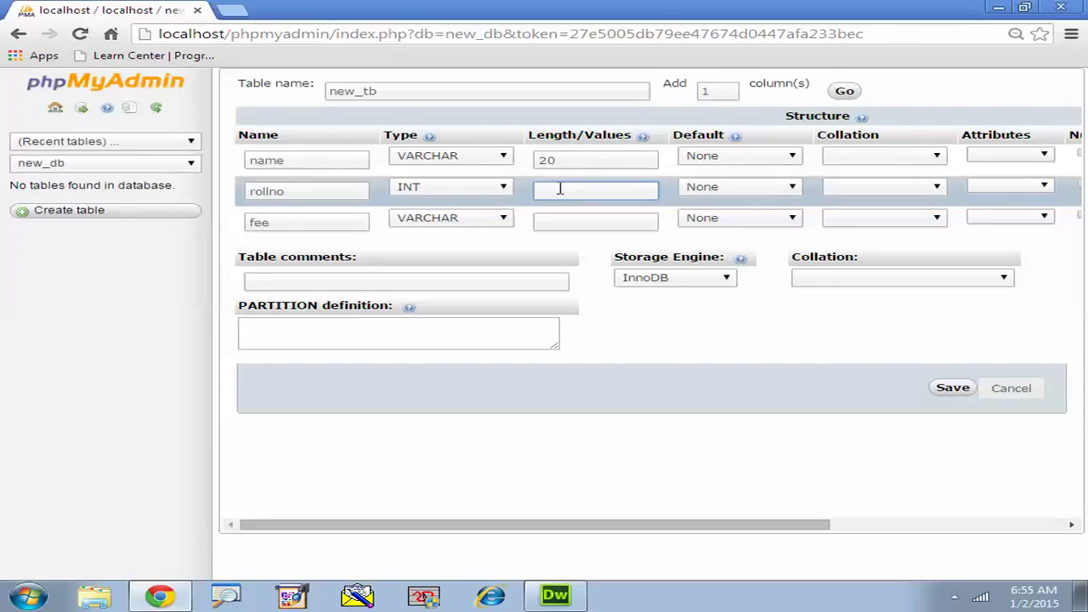
{"action": "type", "text": "10"}
{"action": "left_click", "coordinate": [551, 221]}
{"action": "type", "text": "9"}
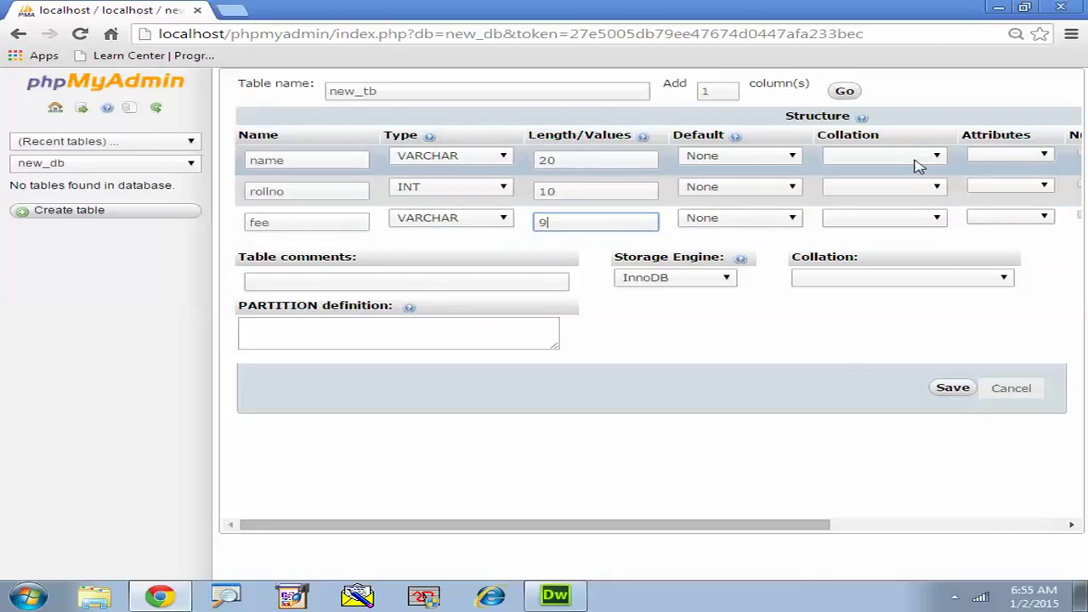
- Look over the remaining column options, such as Null and Index, and save the new_tb table definition
{"action": "left_click", "coordinate": [760, 523]}
{"action": "left_click_drag", "start_coordinate": [847, 524], "coordinate": [1061, 524]}
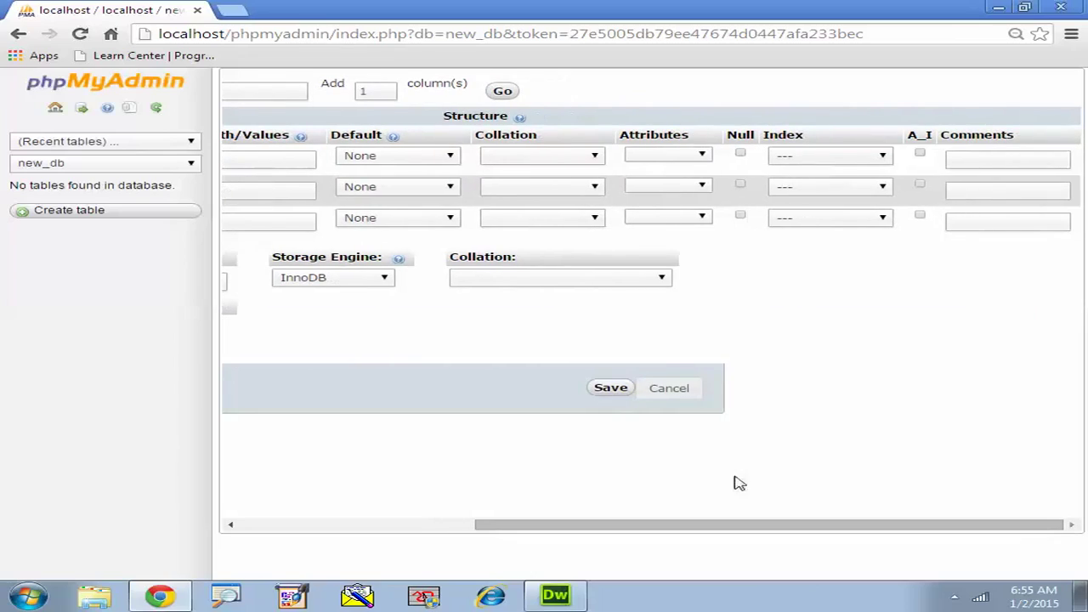
{"action": "left_click_drag", "start_coordinate": [600, 519], "coordinate": [311, 539]}
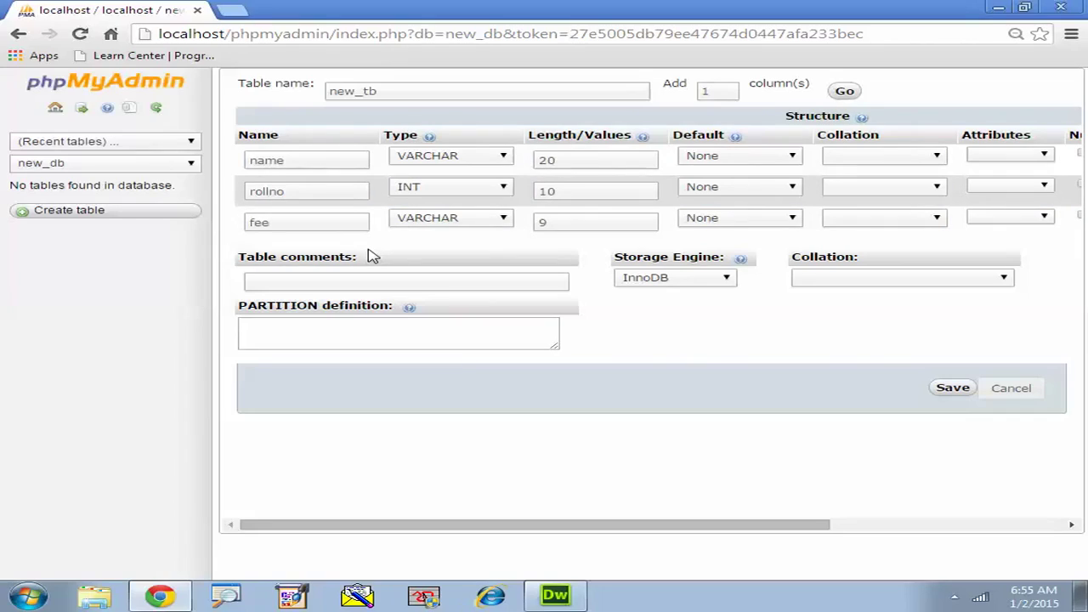
{"action": "left_click", "coordinate": [951, 389]}
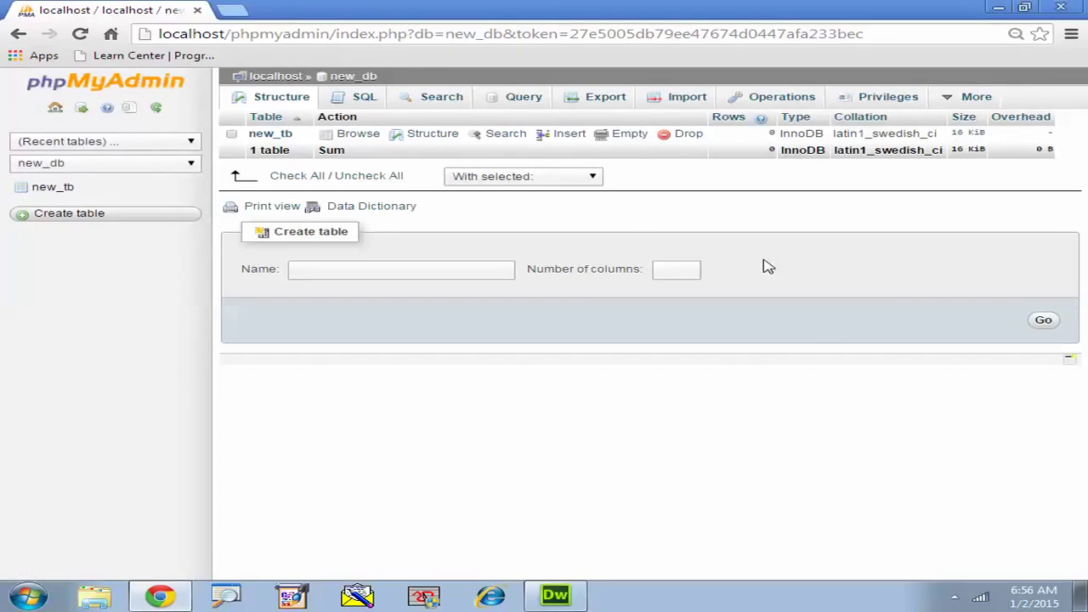
- Start a new record in new_tb with a student's first name and roll number, and the fee 3456.34
{"action": "left_click", "coordinate": [52, 191]}
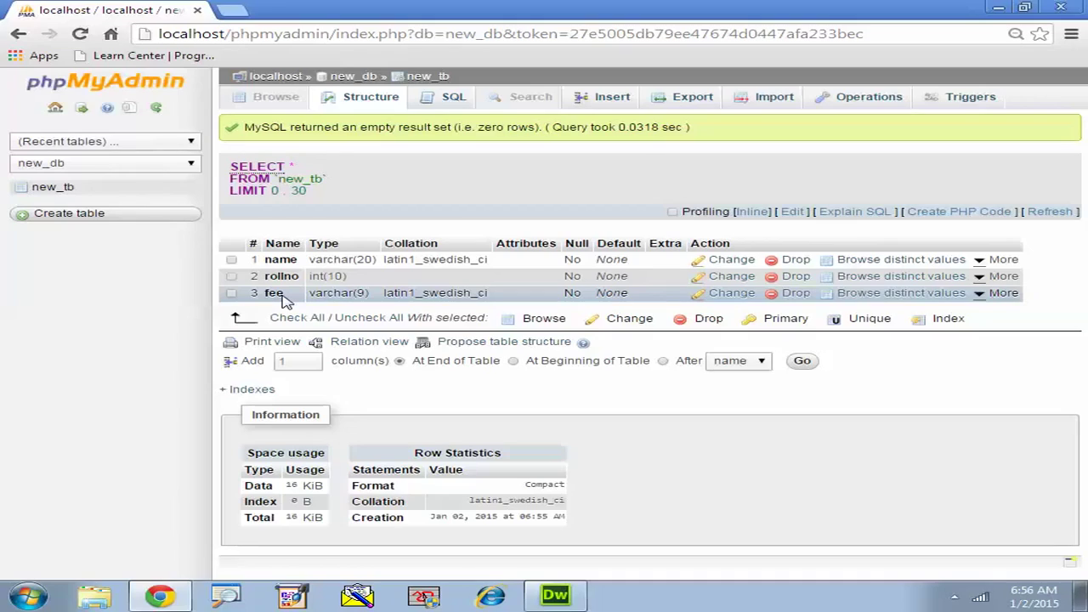
{"action": "left_click", "coordinate": [610, 107]}
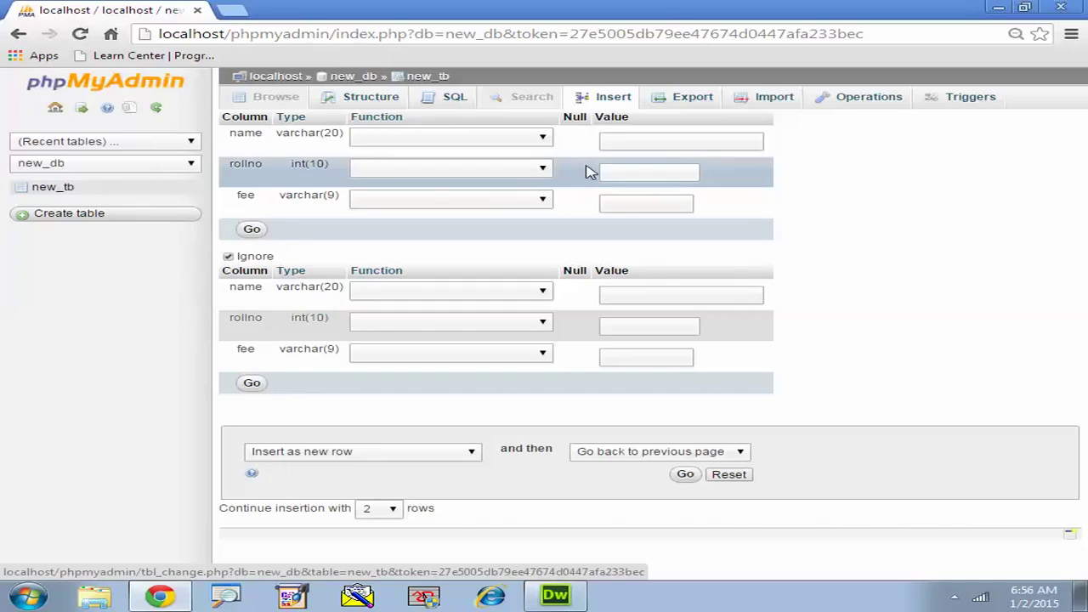
{"action": "left_click", "coordinate": [627, 139]}
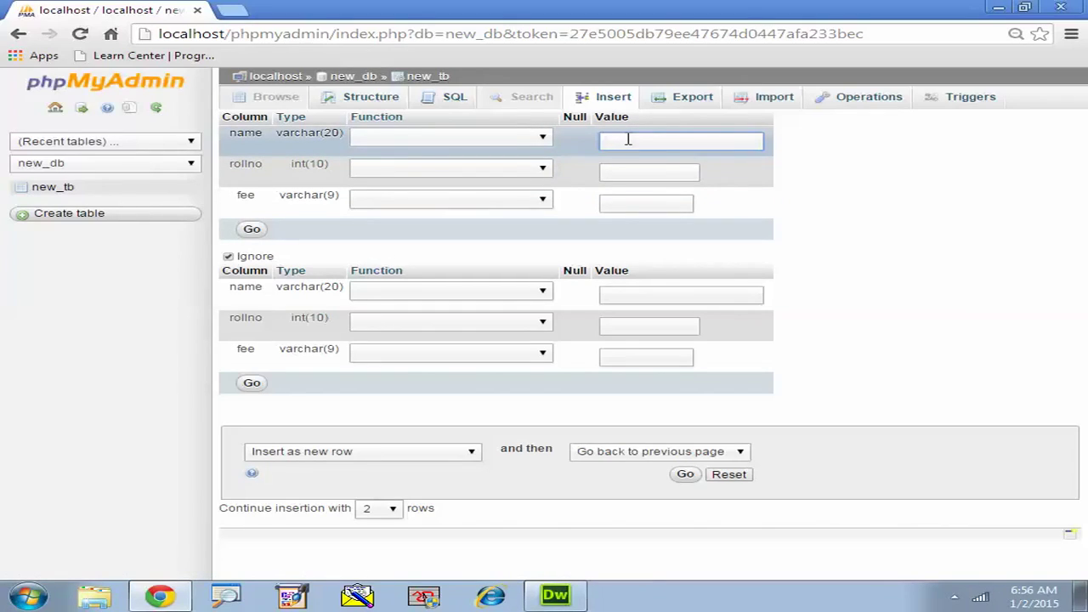
{"action": "type", "text": "Rajat"}
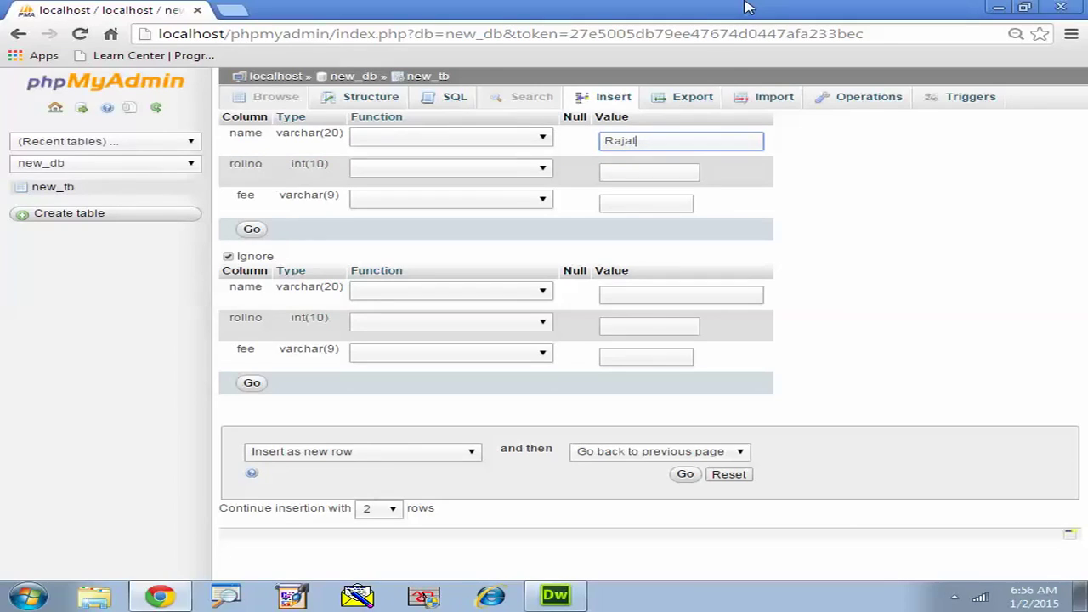
{"action": "left_click", "coordinate": [638, 172]}
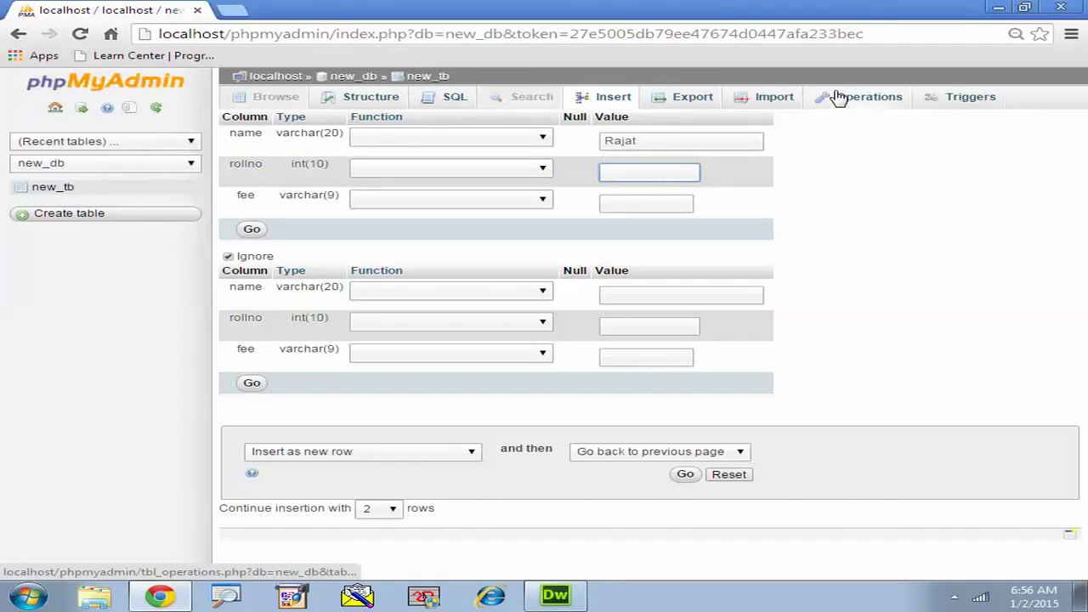
{"action": "type", "text": "23456"}
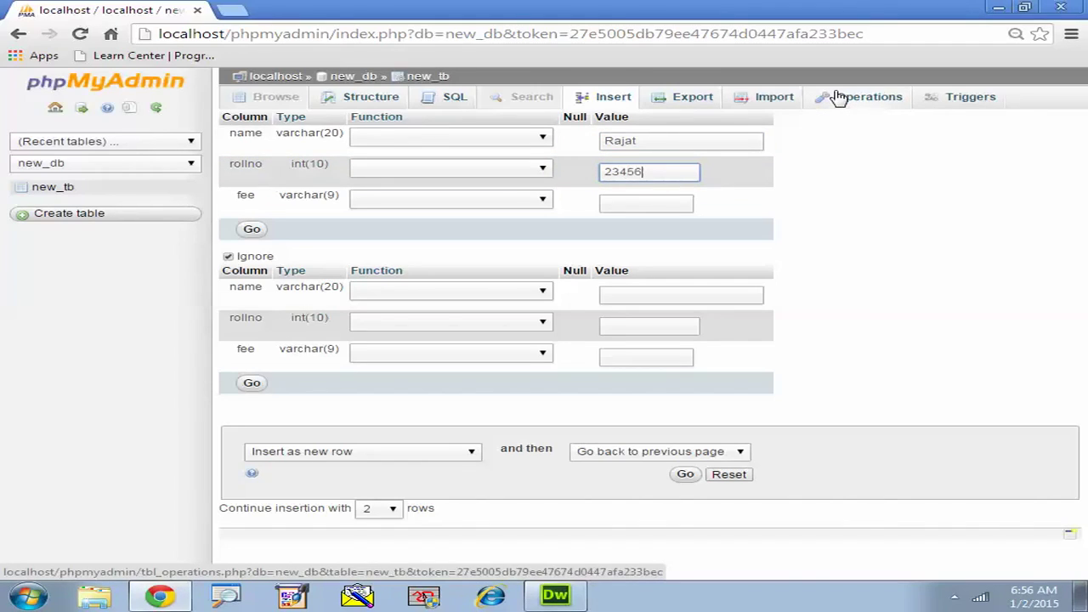
{"action": "left_click", "coordinate": [652, 206]}
{"action": "type", "text": "3456"}
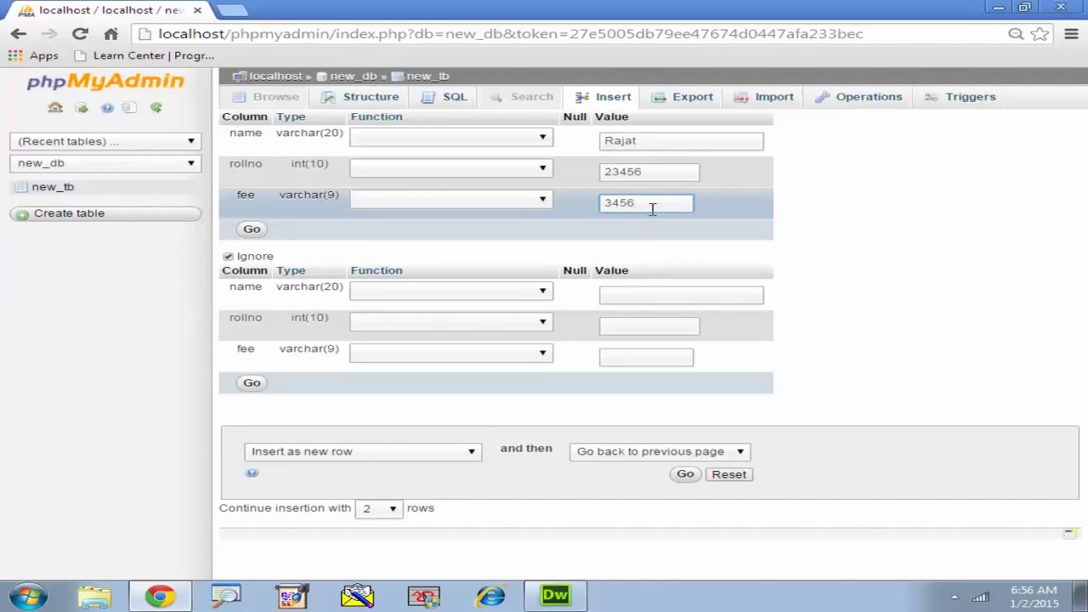
{"action": "type", "text": ".34"}
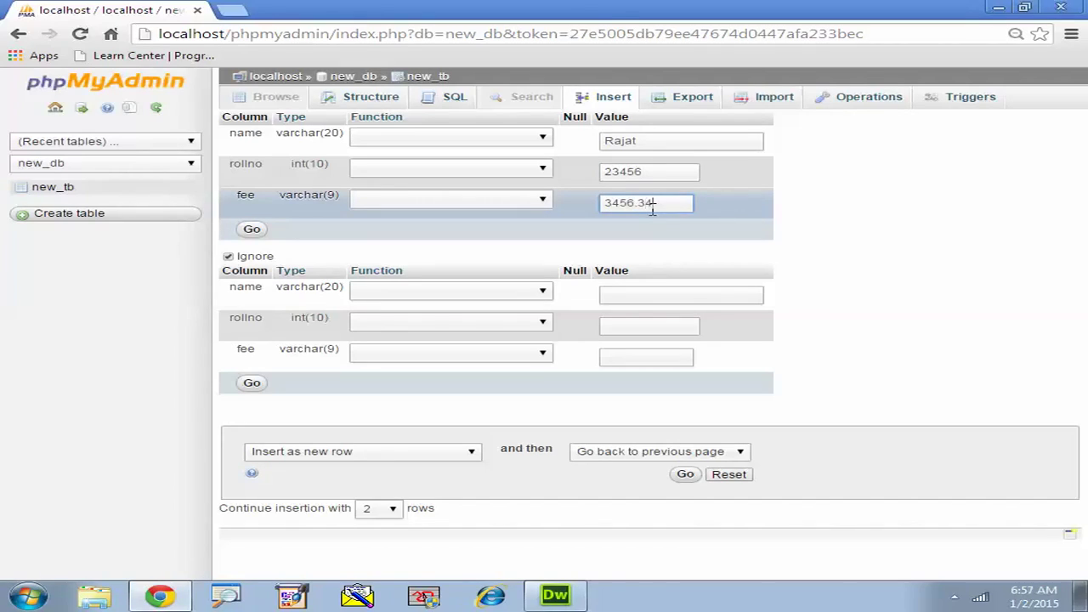
- Include a second record with another student's first name, roll number and the fee 234.45, and insert both rows
{"action": "left_click", "coordinate": [228, 257]}
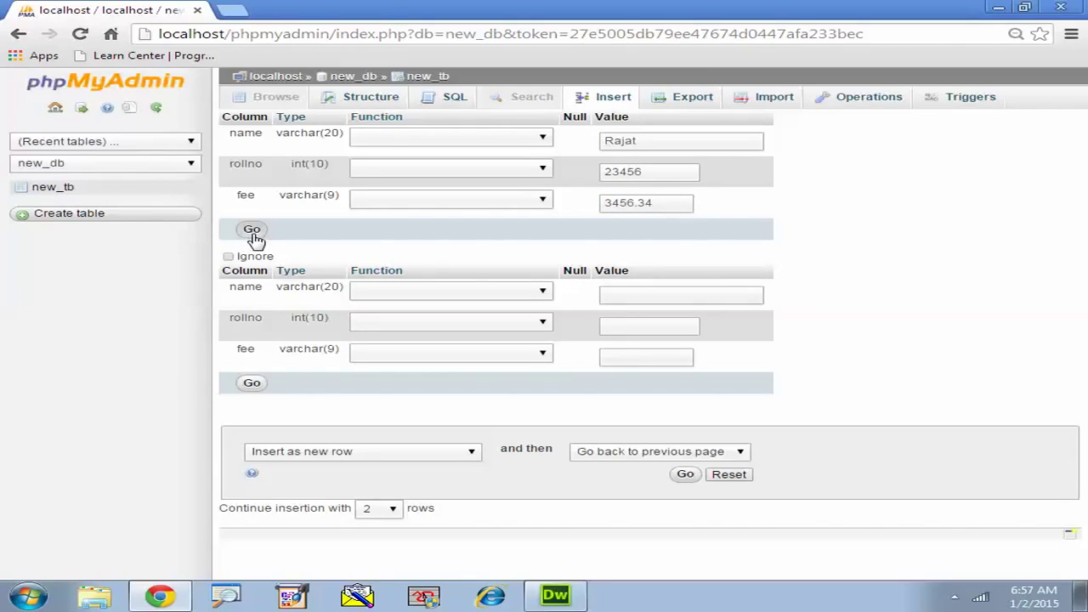
{"action": "left_click", "coordinate": [635, 296]}
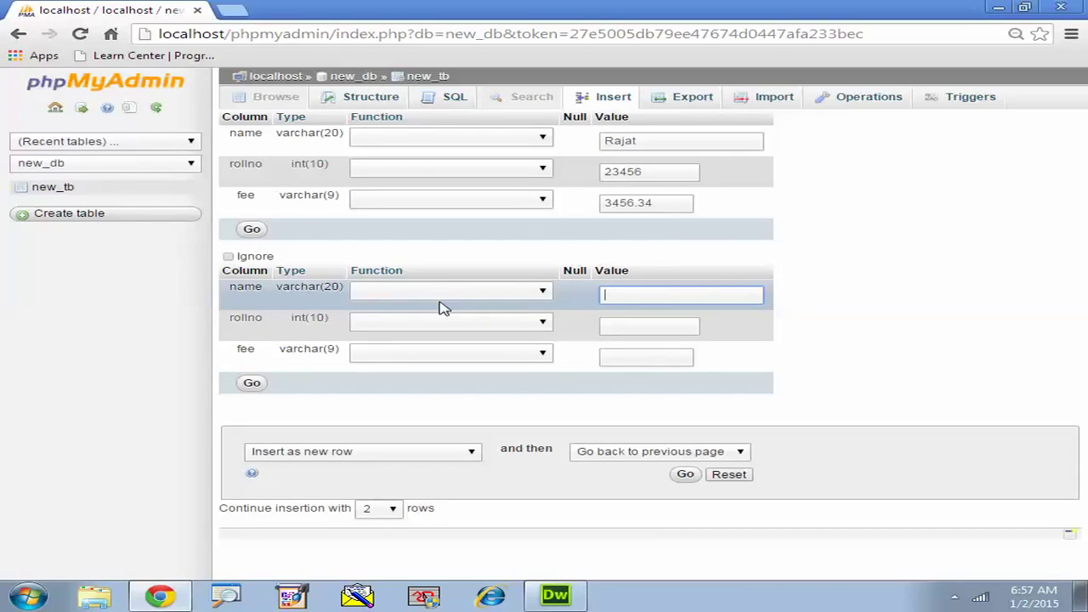
{"action": "type", "text": "Vijay"}
{"action": "left_click", "coordinate": [628, 331]}
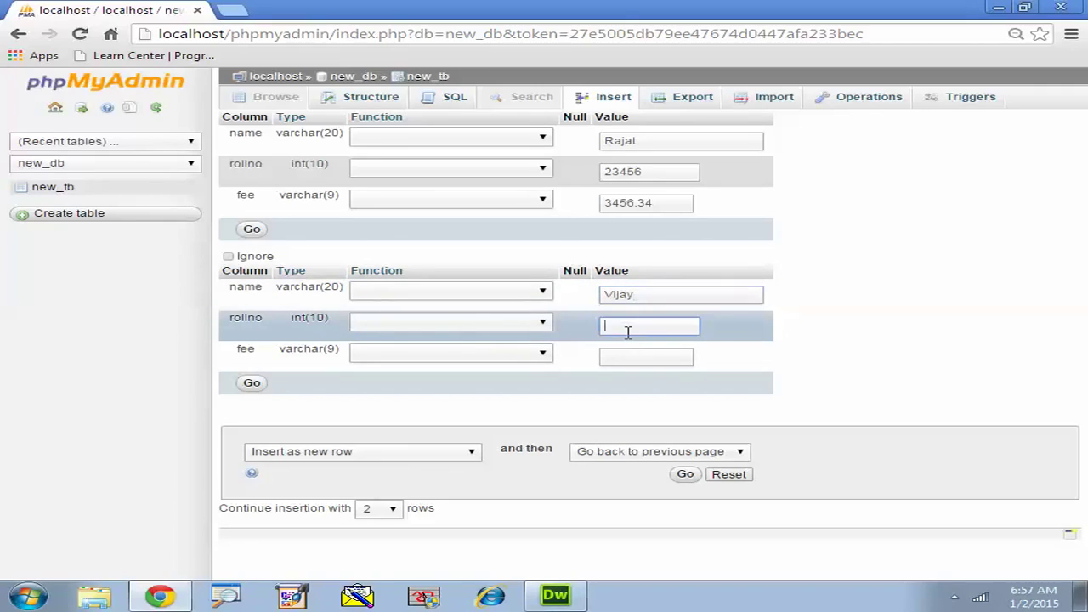
{"action": "type", "text": "34567"}
{"action": "left_click", "coordinate": [622, 355]}
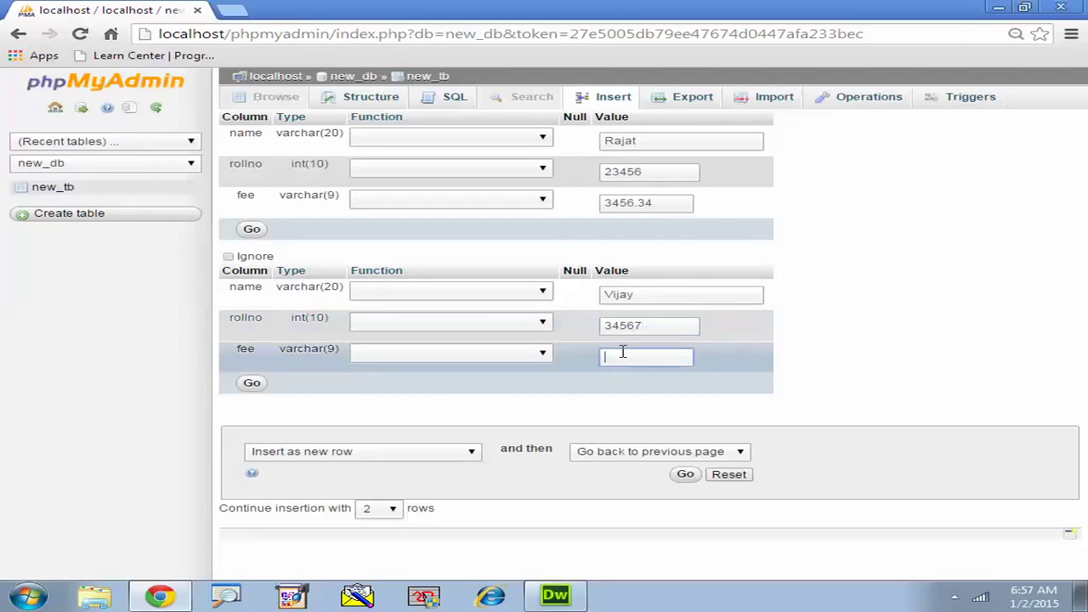
{"action": "type", "text": "234.45"}
{"action": "left_click", "coordinate": [685, 476]}
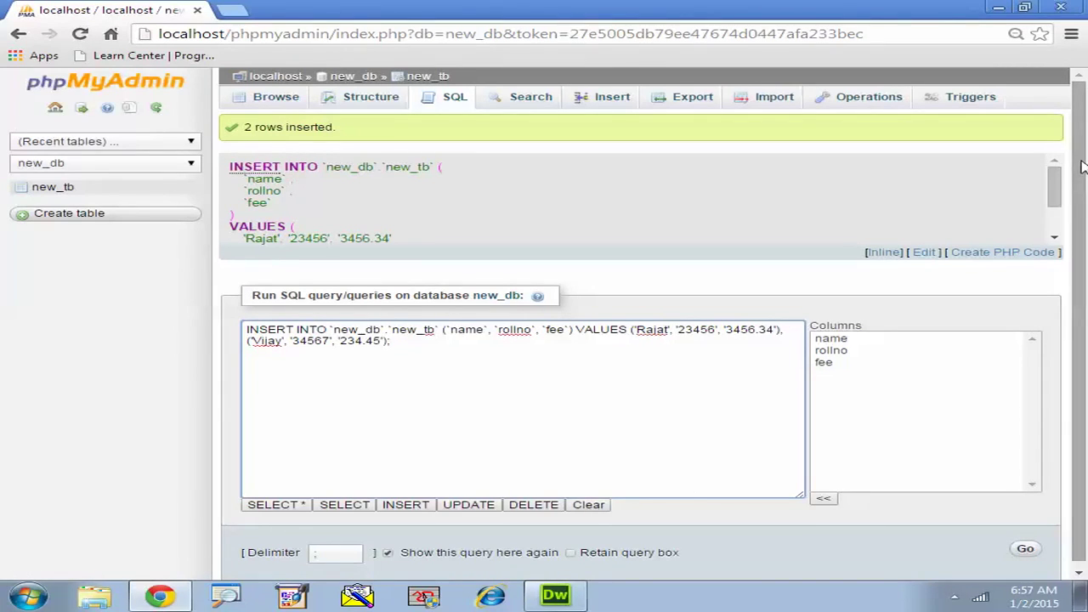
- Browse the records in new_tb and look at the first one in the edit form, saving it without changes
{"action": "scroll", "coordinate": [1079, 155], "scroll_direction": "down", "scroll_amount": 1}
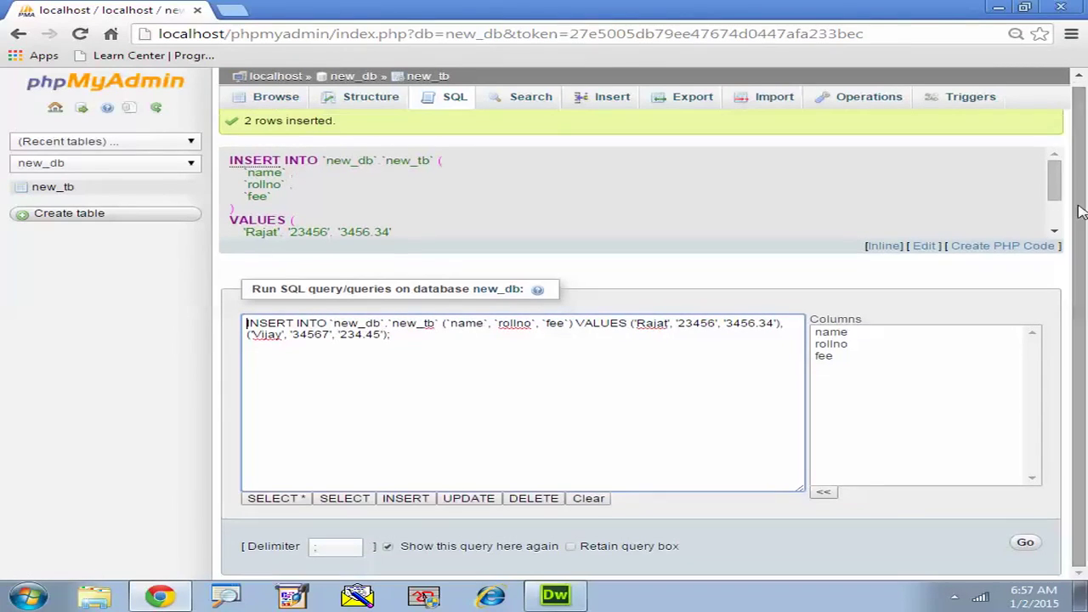
{"action": "left_click", "coordinate": [52, 188]}
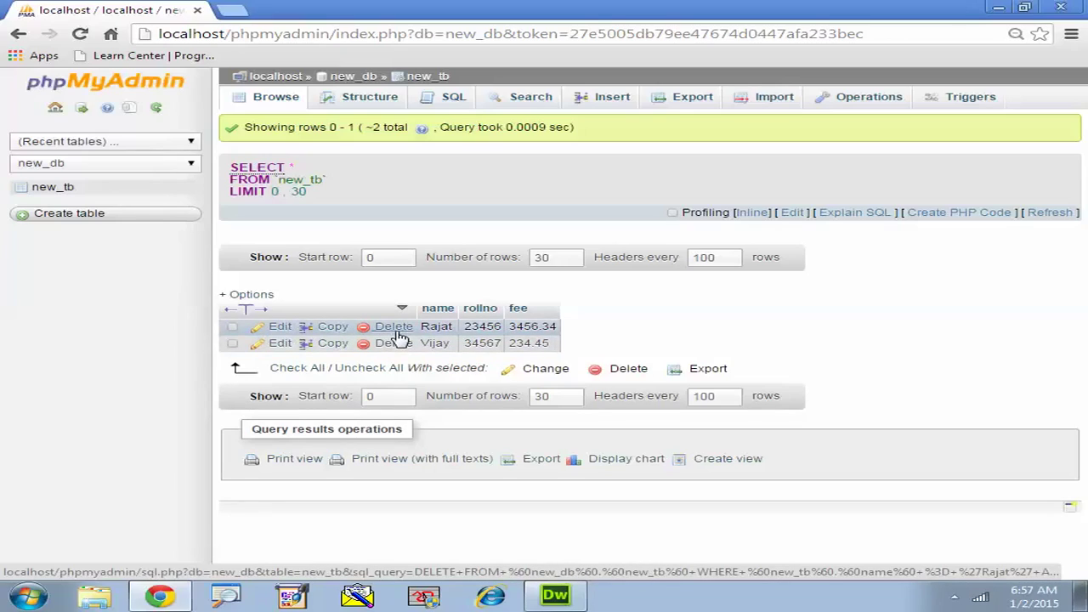
{"action": "left_click", "coordinate": [286, 330]}
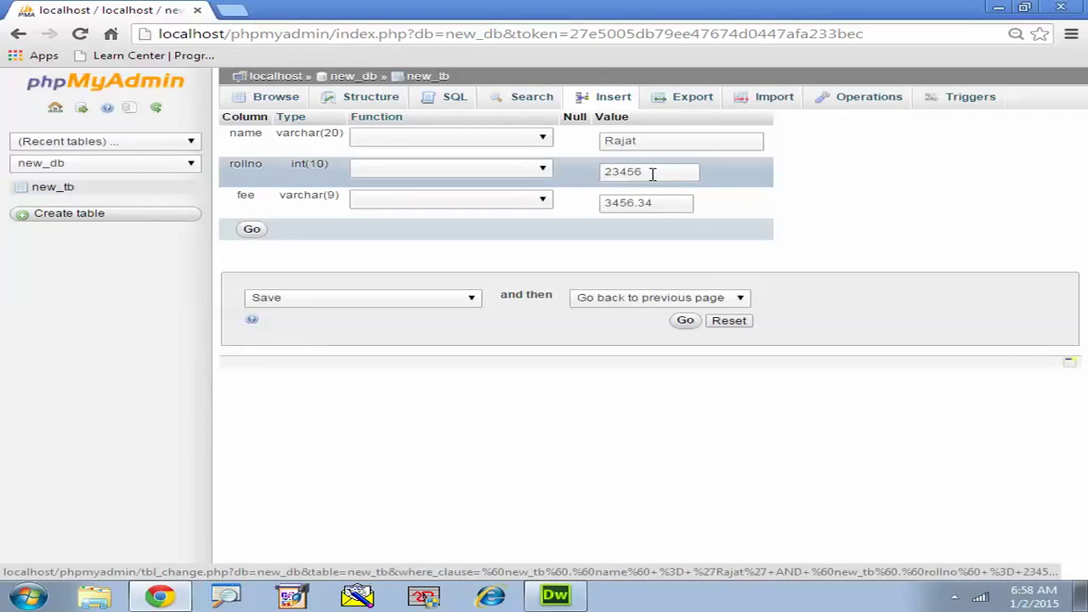
{"action": "left_click", "coordinate": [252, 230]}
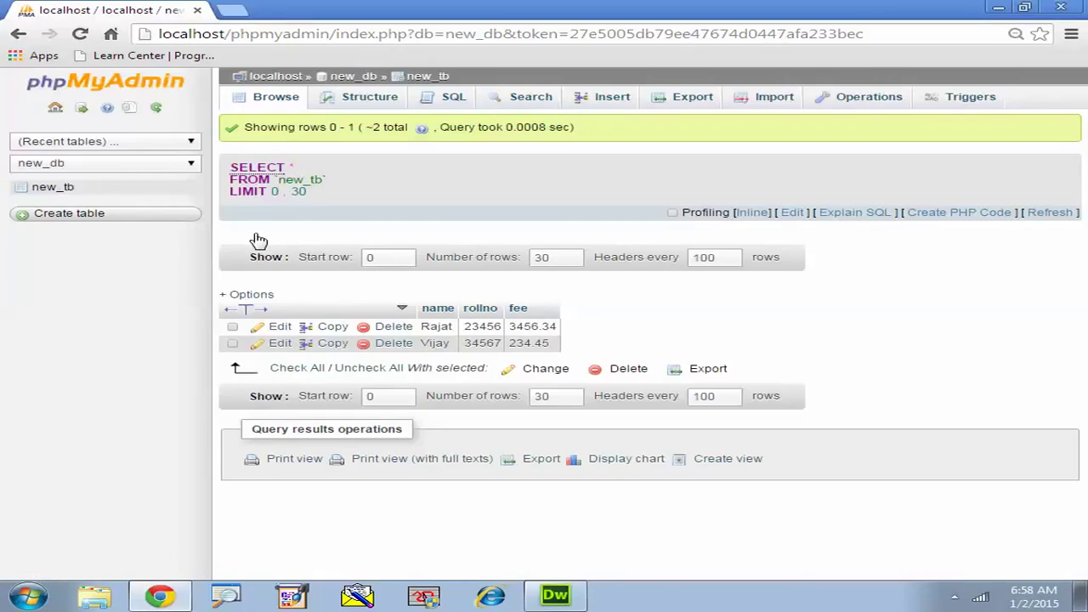
- Delete the first record, with fee 3456.34, from new_tb and confirm the deletion
{"action": "left_click", "coordinate": [392, 333]}
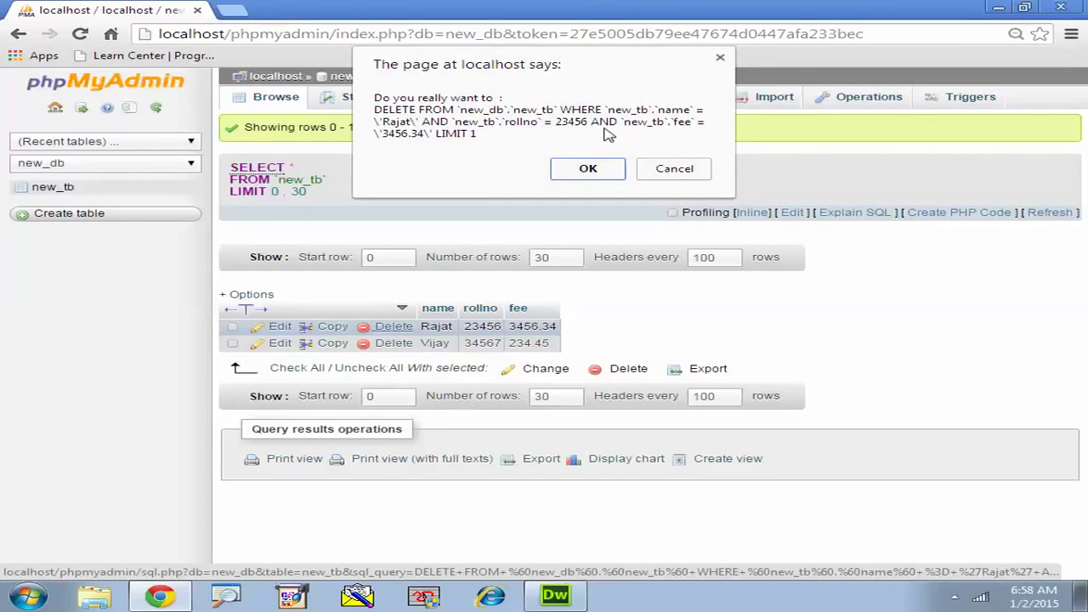
{"action": "left_click", "coordinate": [587, 170]}
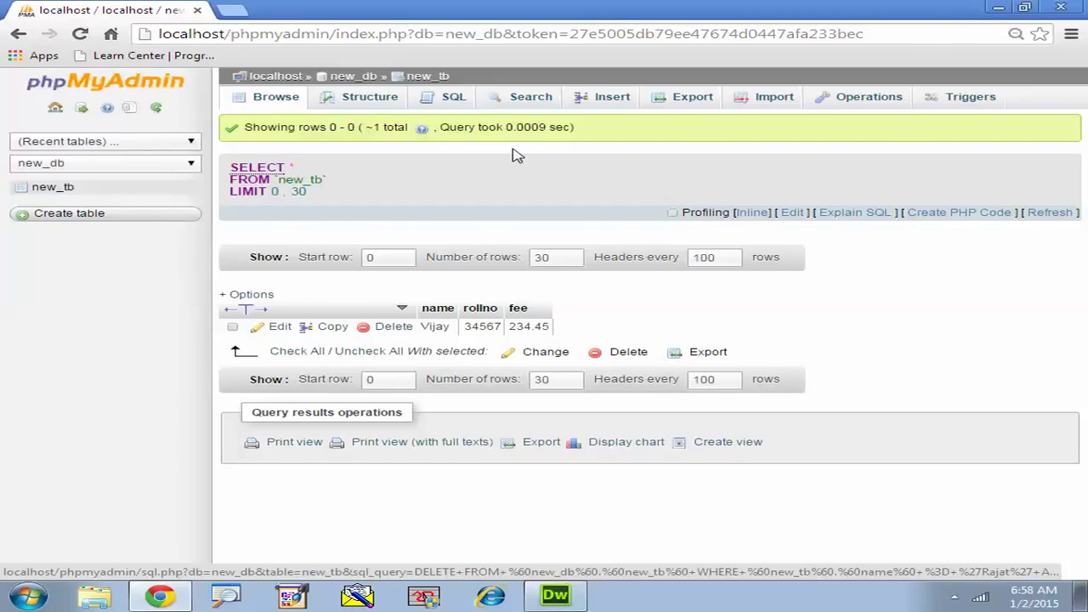
- Start adding one column at the beginning of the new_tb table structure
{"action": "left_click", "coordinate": [370, 100]}
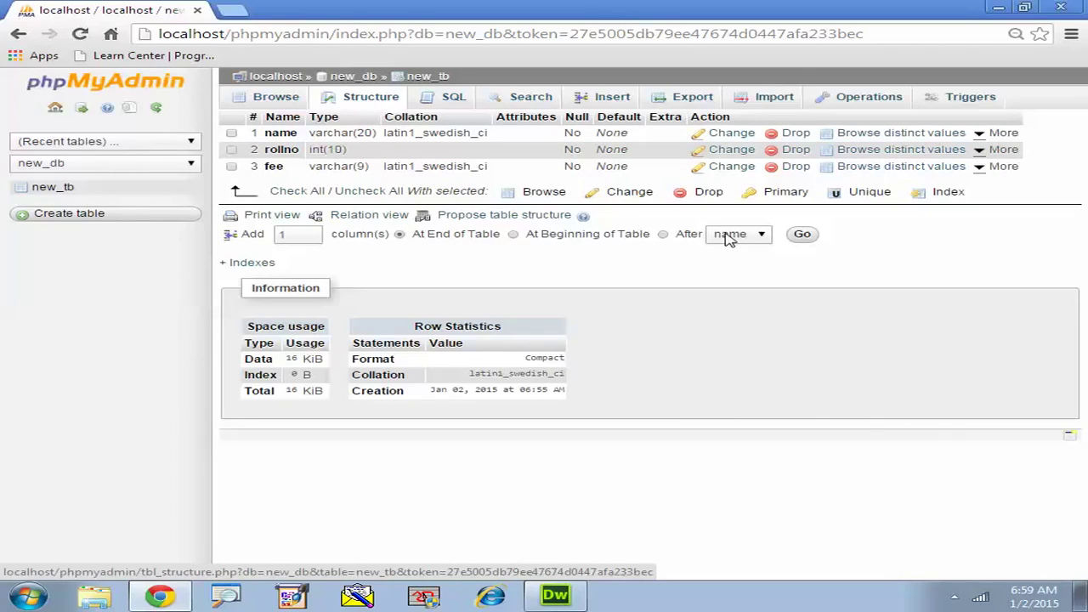
{"action": "left_click", "coordinate": [763, 237]}
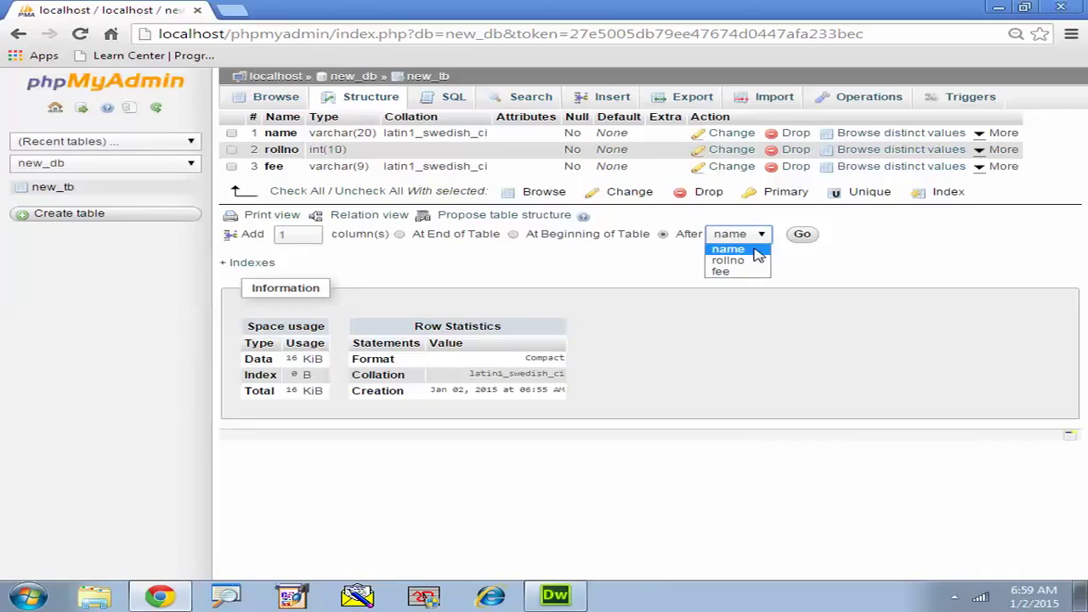
{"action": "left_click", "coordinate": [747, 250]}
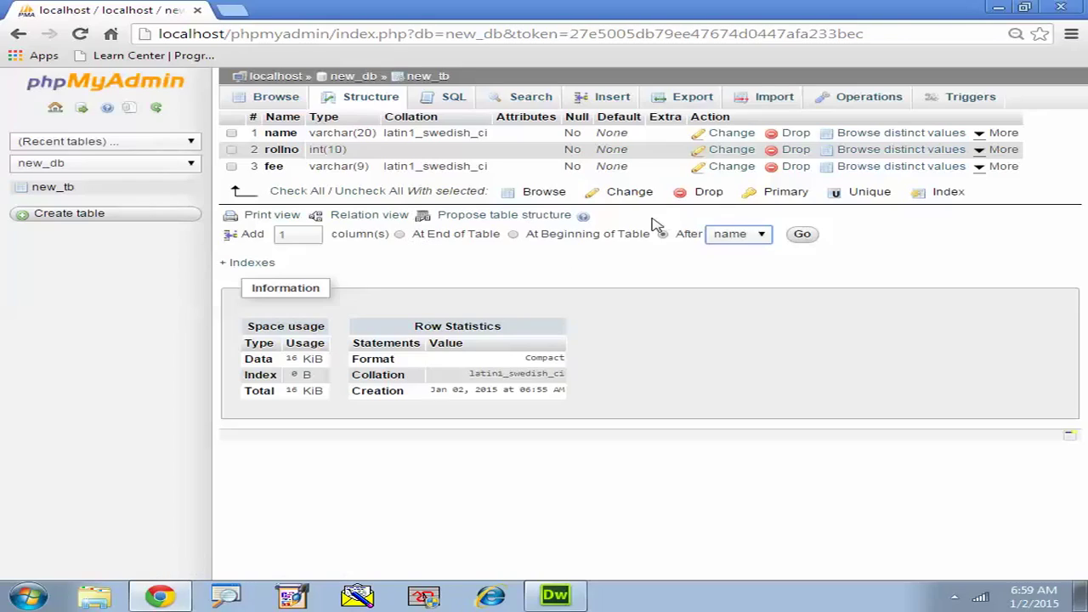
{"action": "left_click", "coordinate": [513, 235]}
{"action": "left_click", "coordinate": [802, 239]}
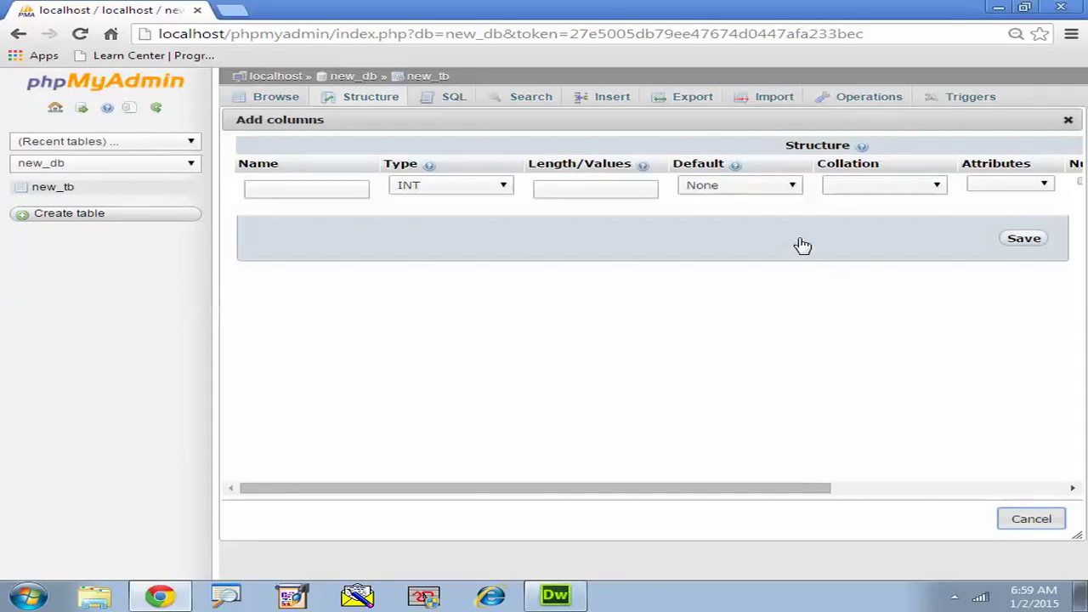
- Define the new column as id, type INT, length 100, with auto-increment enabled, and save it
{"action": "left_click", "coordinate": [309, 190]}
{"action": "type", "text": "id"}
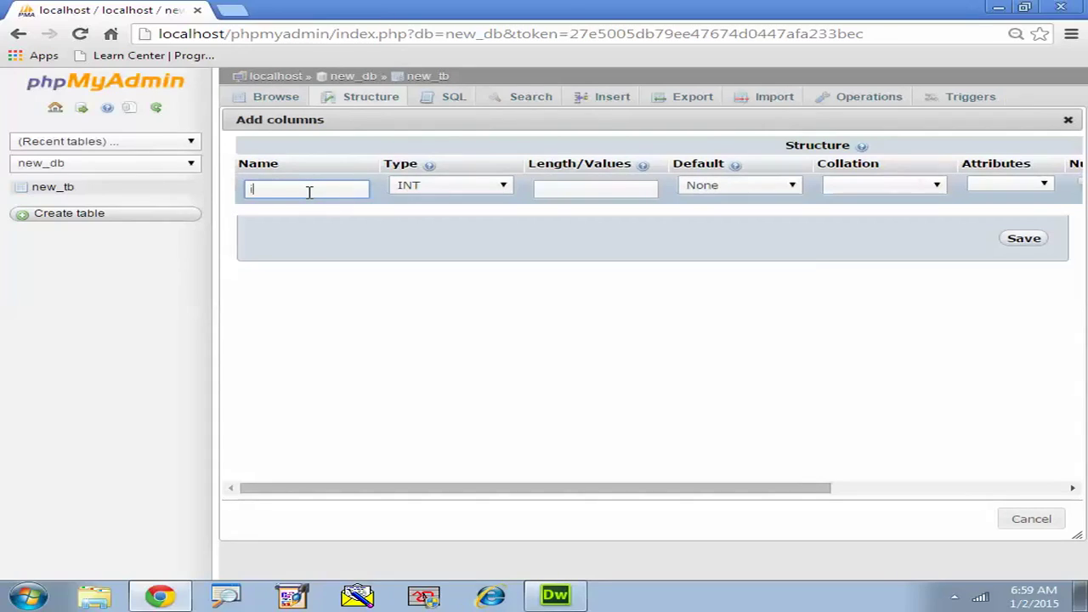
{"action": "left_click", "coordinate": [546, 189]}
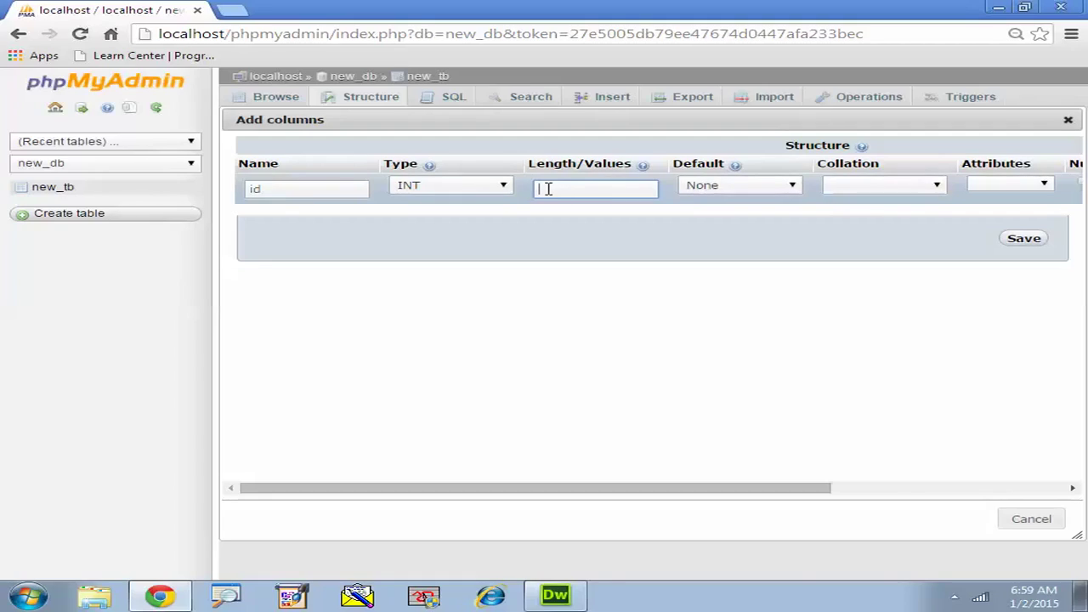
{"action": "type", "text": "100"}
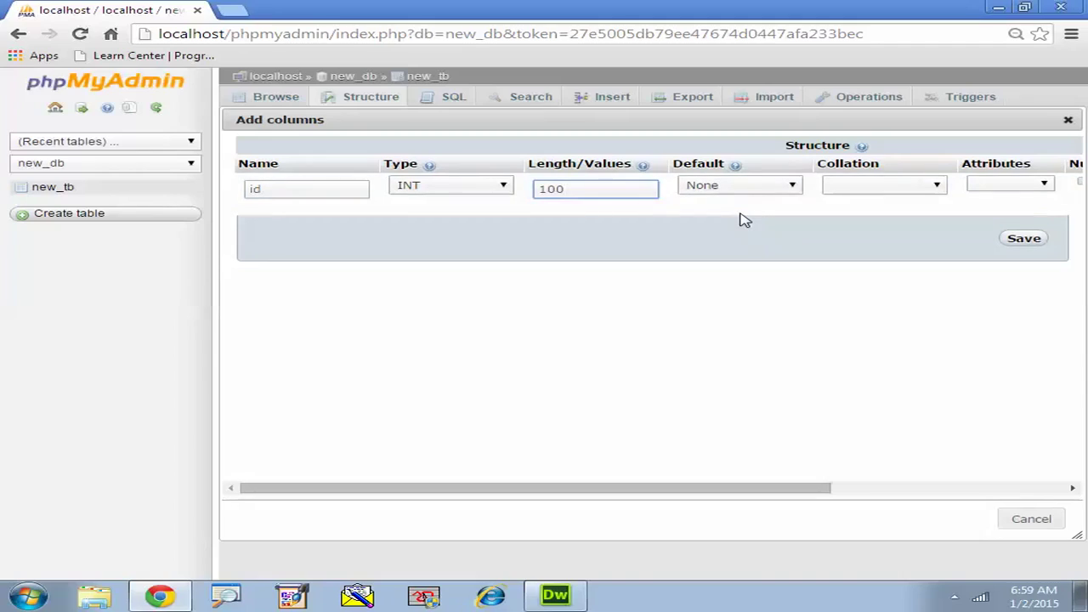
{"action": "left_click_drag", "start_coordinate": [649, 485], "coordinate": [836, 505]}
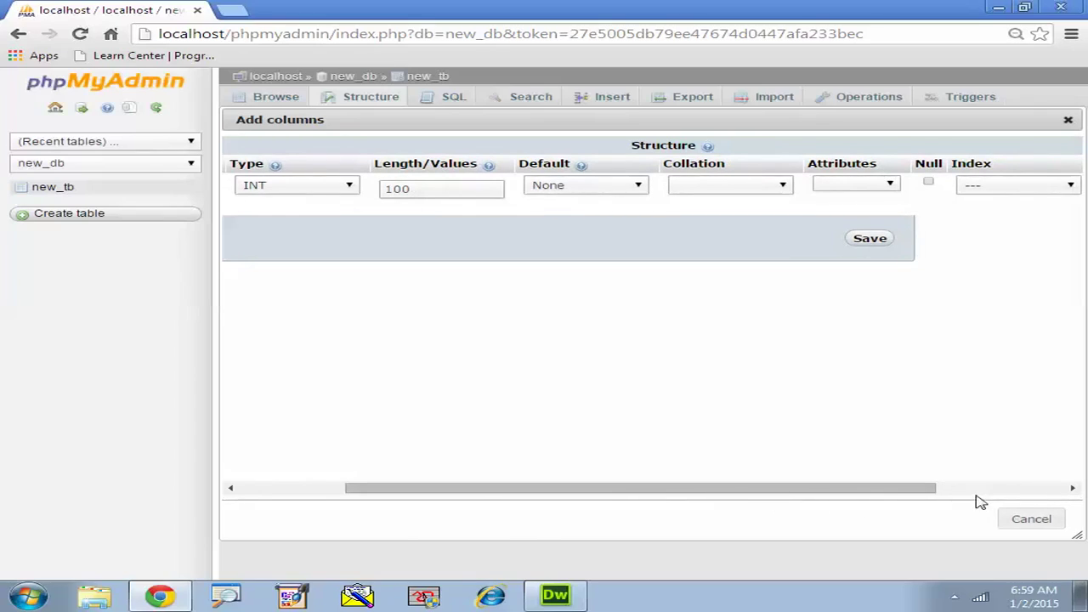
{"action": "left_click", "coordinate": [1010, 492]}
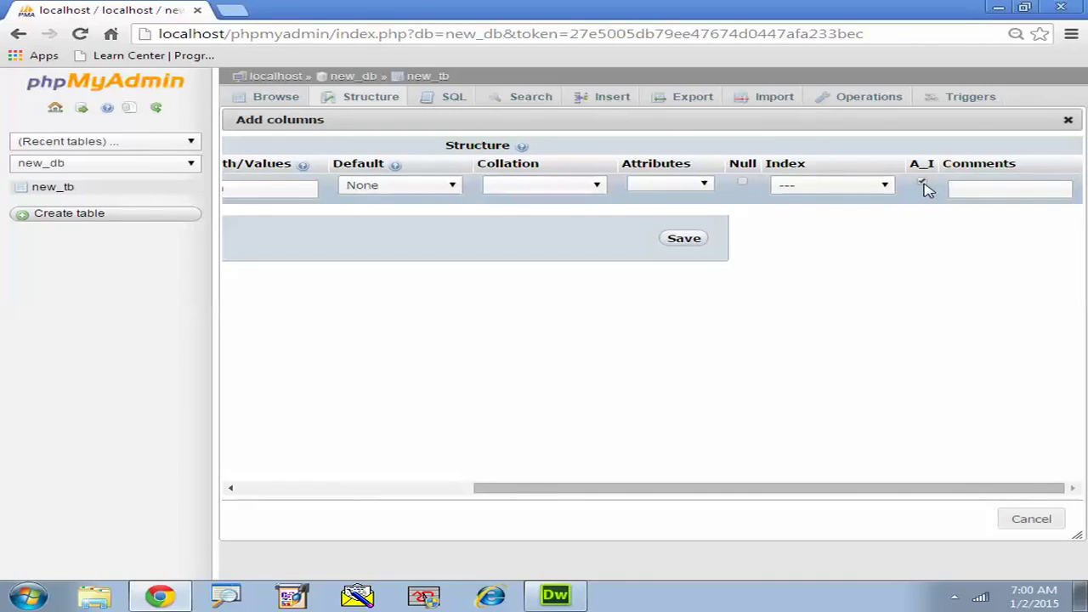
{"action": "left_click", "coordinate": [923, 183]}
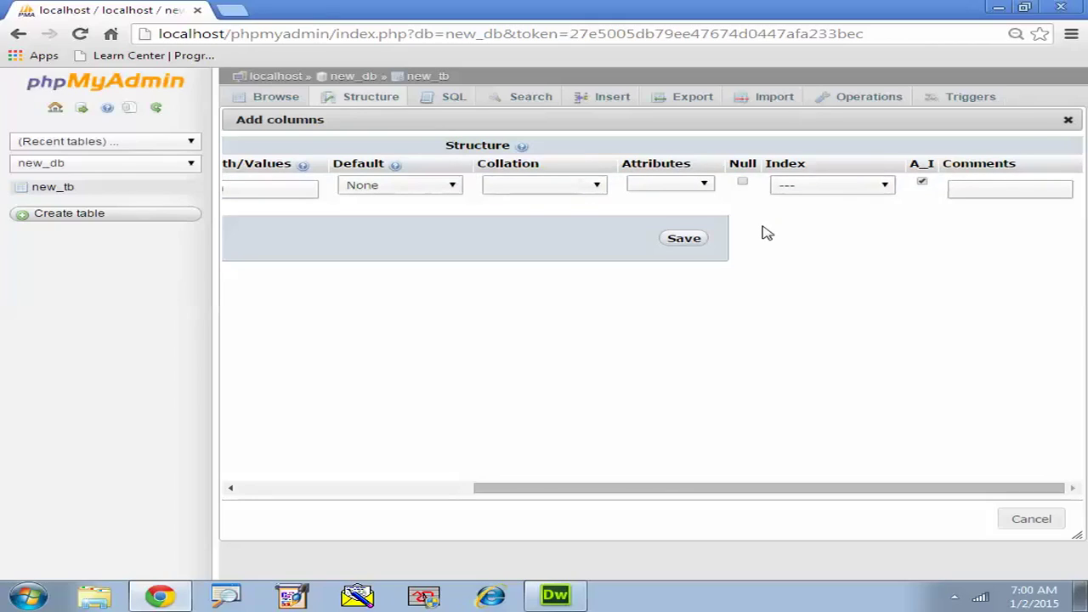
{"action": "left_click", "coordinate": [684, 241]}
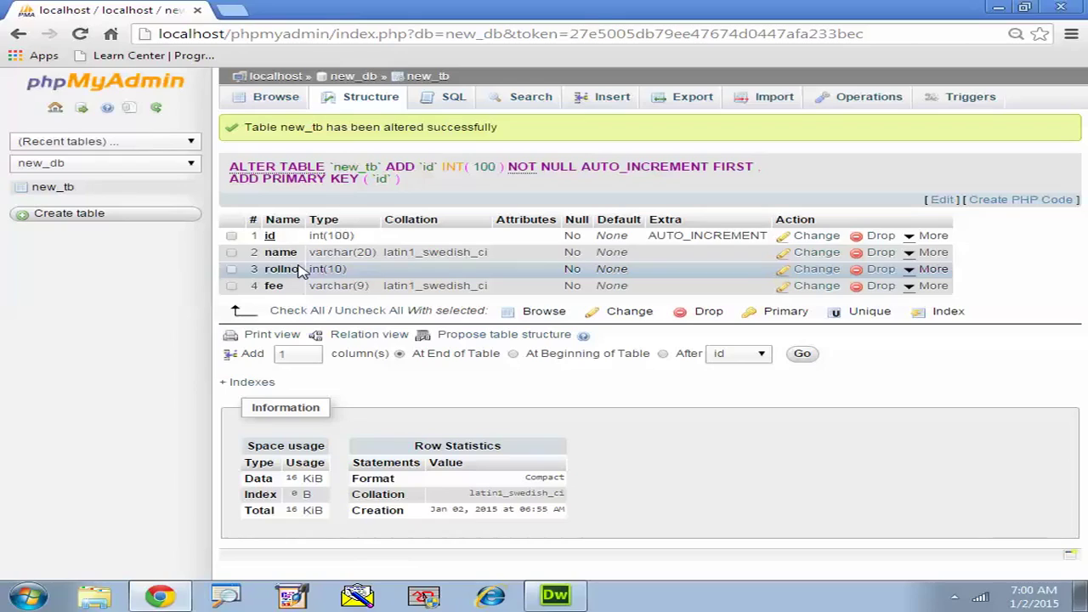
- Browse new_tb and delete its remaining record, with id 1, confirming the deletion
{"action": "left_click", "coordinate": [65, 188]}
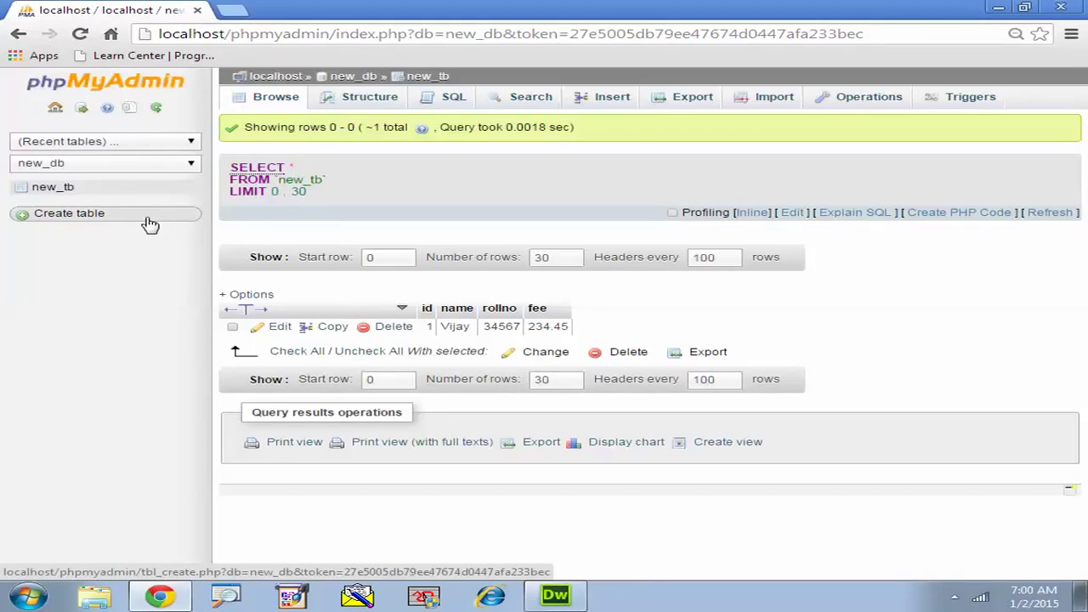
{"action": "left_click", "coordinate": [388, 330]}
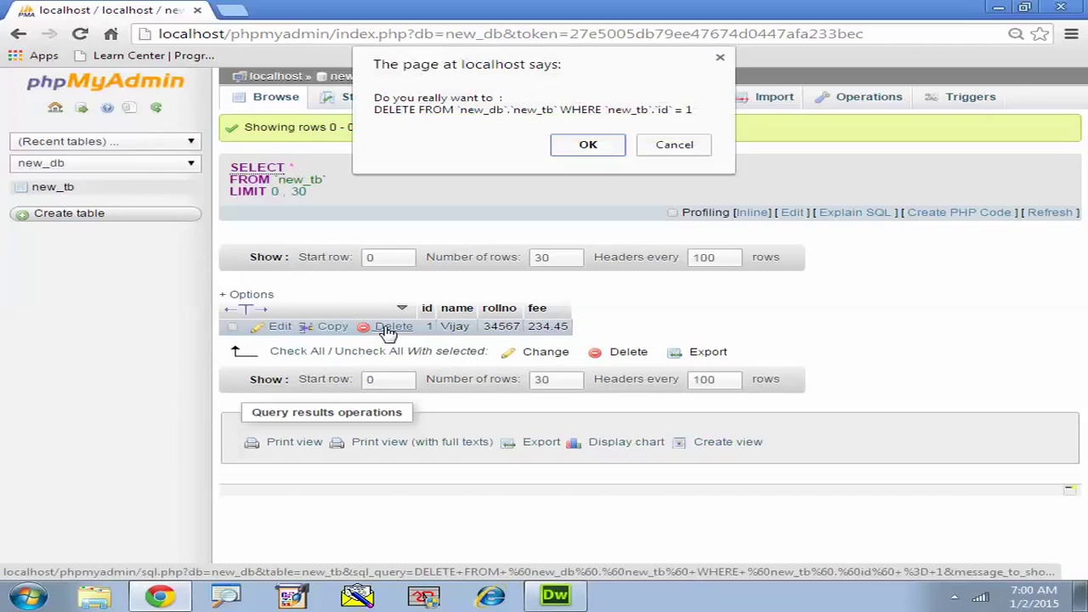
{"action": "left_click", "coordinate": [588, 146]}
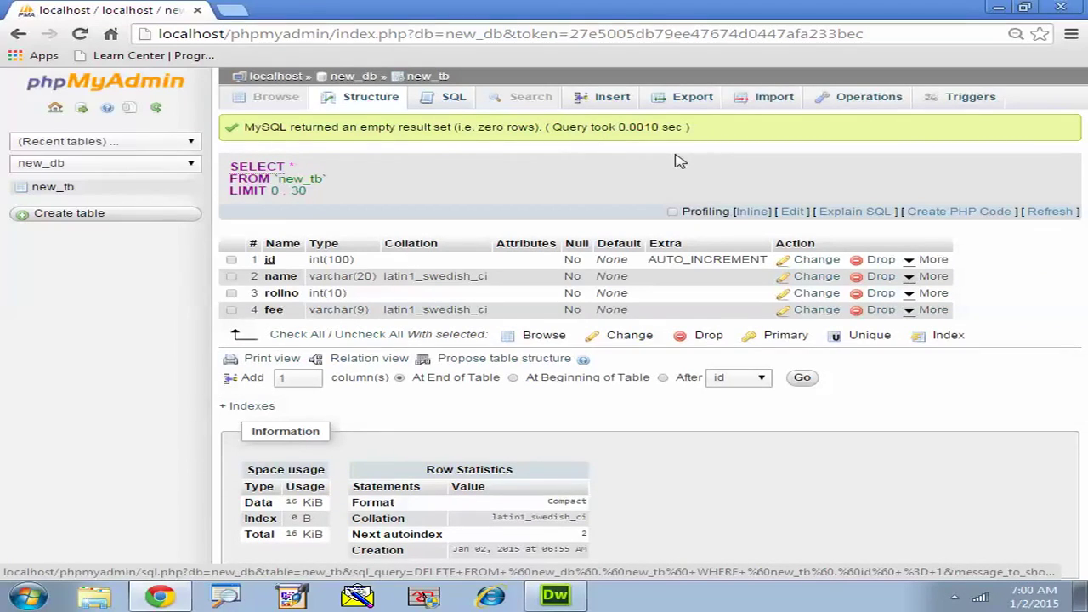
- Start a new new_tb record with id 1, a first name, rollno 3456 and fee 123.45
{"action": "left_click", "coordinate": [607, 100]}
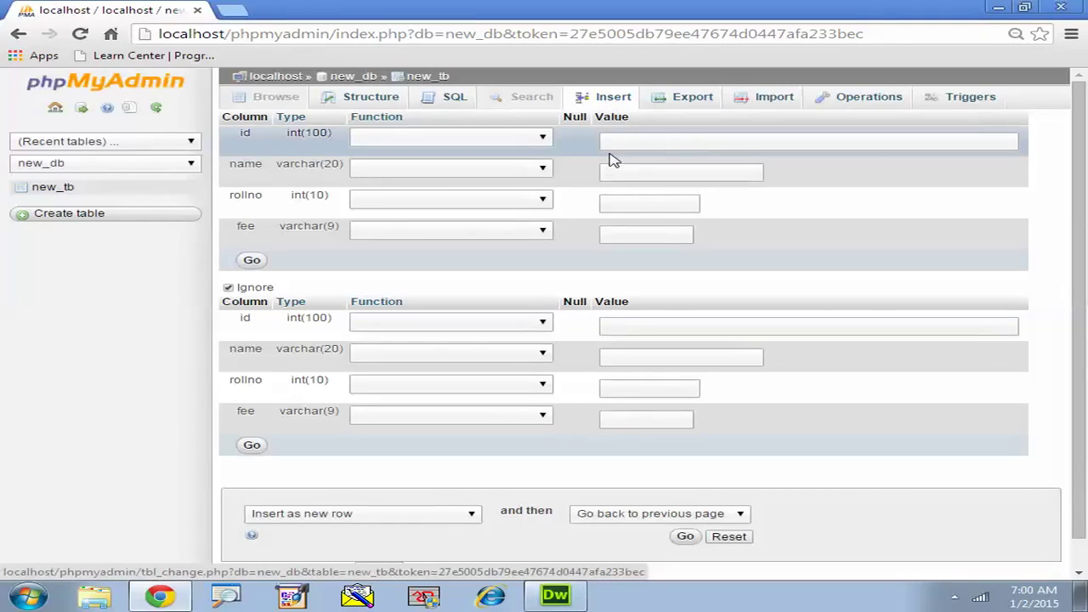
{"action": "left_click", "coordinate": [614, 173]}
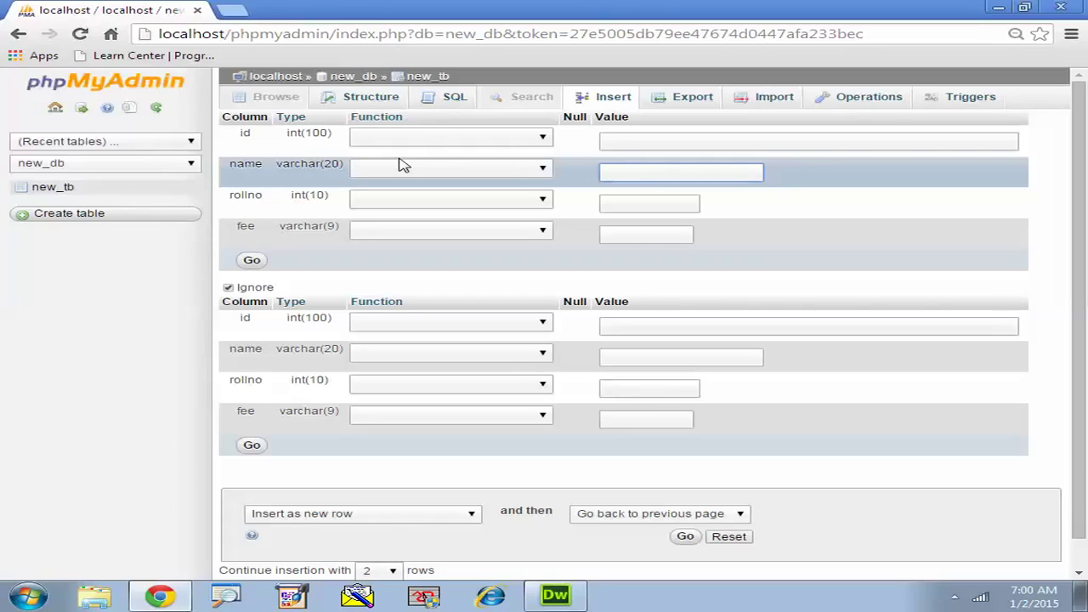
{"action": "left_click", "coordinate": [635, 139]}
{"action": "type", "text": "1"}
{"action": "left_click", "coordinate": [621, 167]}
{"action": "type", "text": "Sunil"}
{"action": "left_click", "coordinate": [606, 201]}
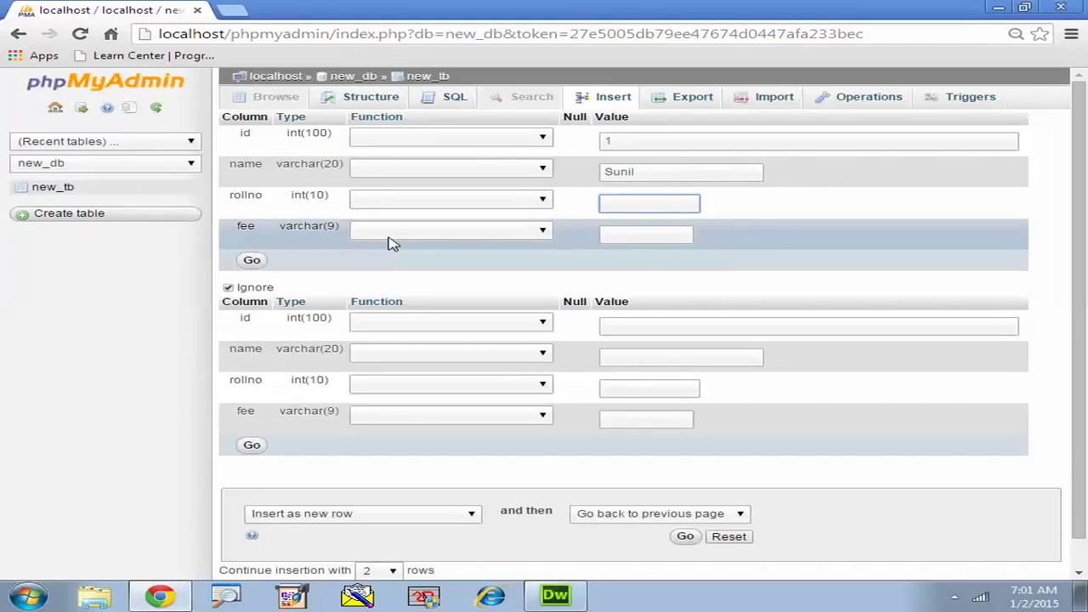
{"action": "type", "text": "3456"}
{"action": "left_click", "coordinate": [614, 238]}
{"action": "type", "text": "123.45"}
- Replace the first record's name with a different first name
{"action": "left_click", "coordinate": [643, 177]}
{"action": "key", "text": "BackSpace"}
{"action": "key", "text": "BackSpace"}
{"action": "key", "text": "BackSpace"}
{"action": "key", "text": "BackSpace"}
{"action": "key", "text": "BackSpace"}
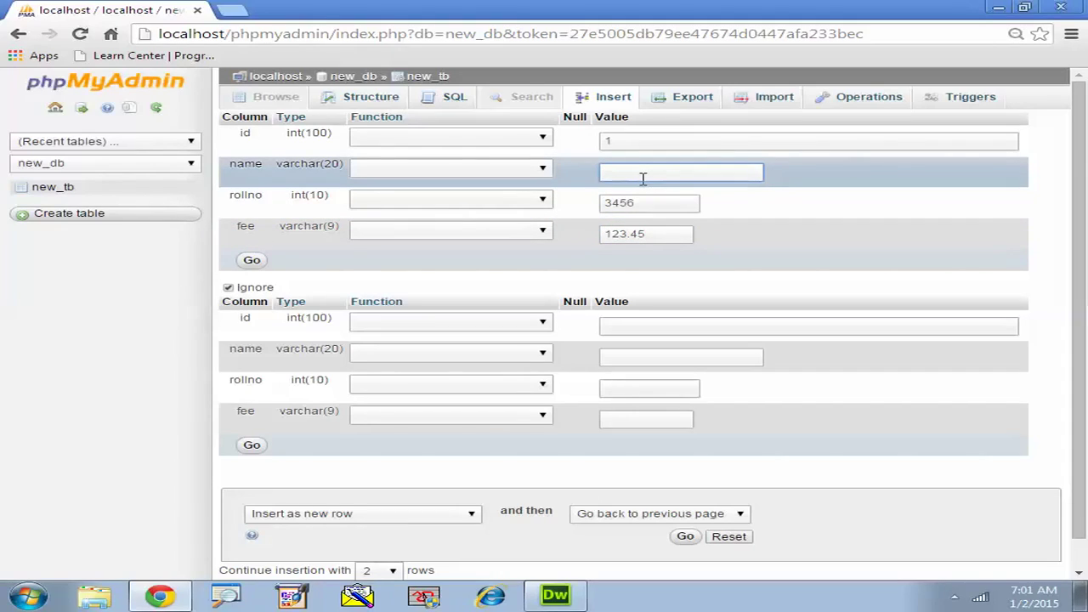
{"action": "type", "text": "Vijay"}
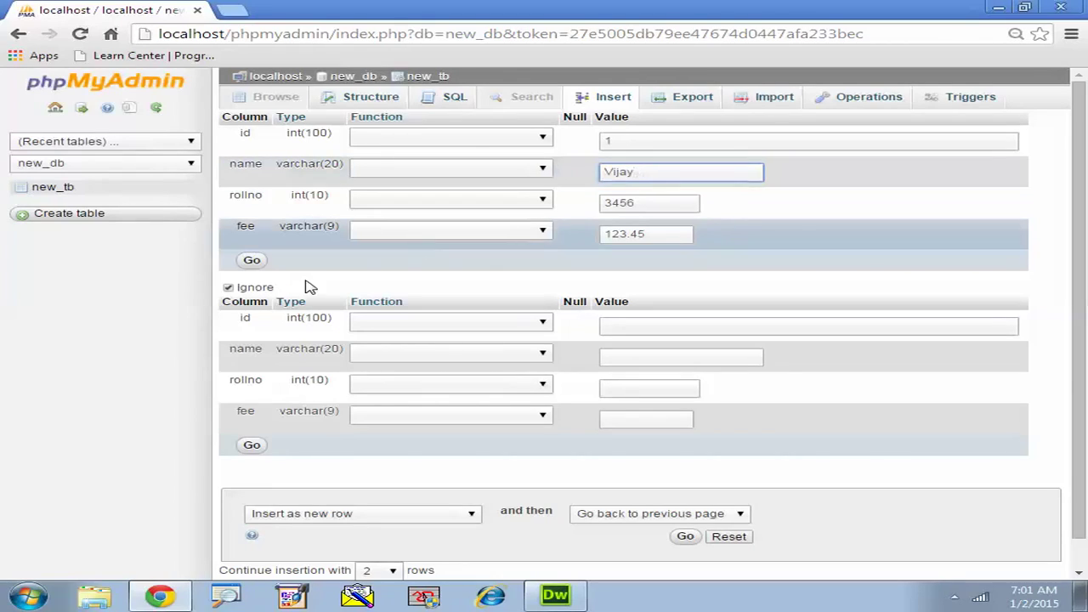
- Include the second record and fill in a first name, rollno 3454 and fee 234.56, leaving its id blank
{"action": "left_click", "coordinate": [228, 289]}
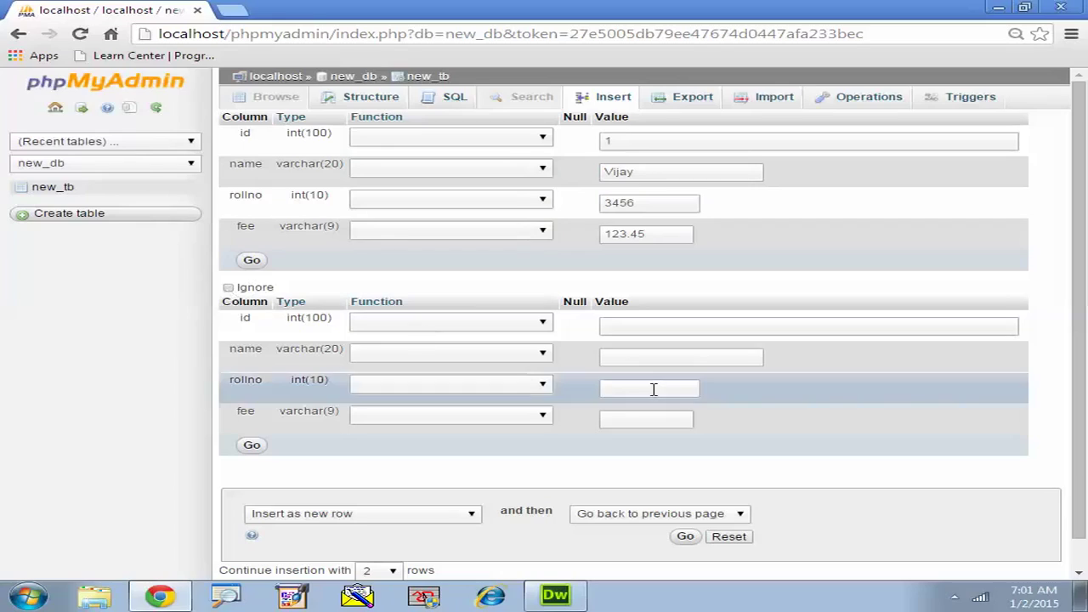
{"action": "left_click", "coordinate": [648, 325]}
{"action": "left_click", "coordinate": [626, 358]}
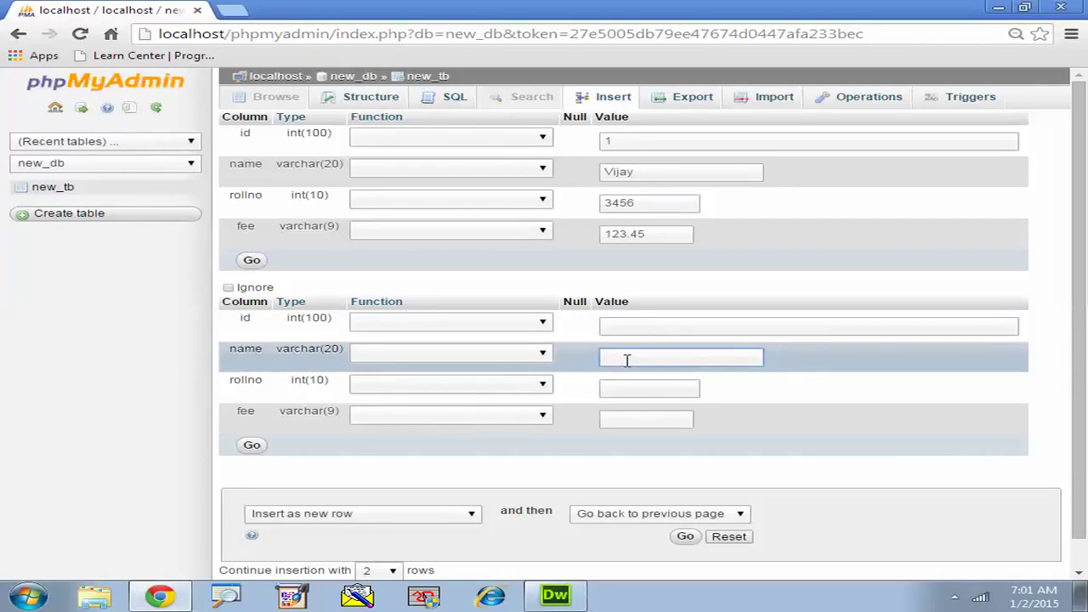
{"action": "type", "text": "Ra"}
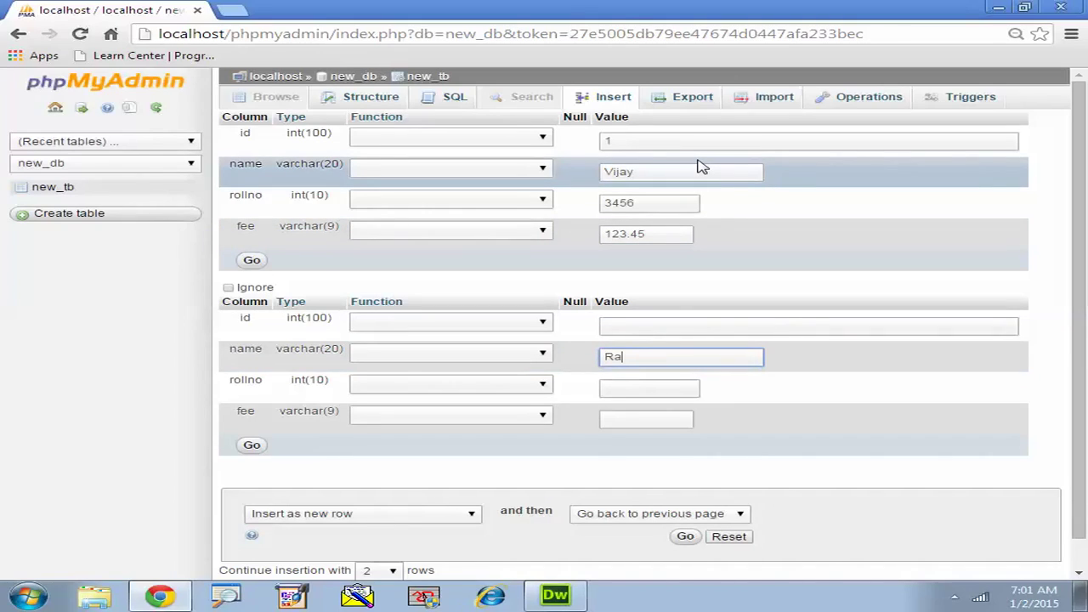
{"action": "type", "text": "hule"}
{"action": "key", "text": "BackSpace"}
{"action": "left_click", "coordinate": [637, 391]}
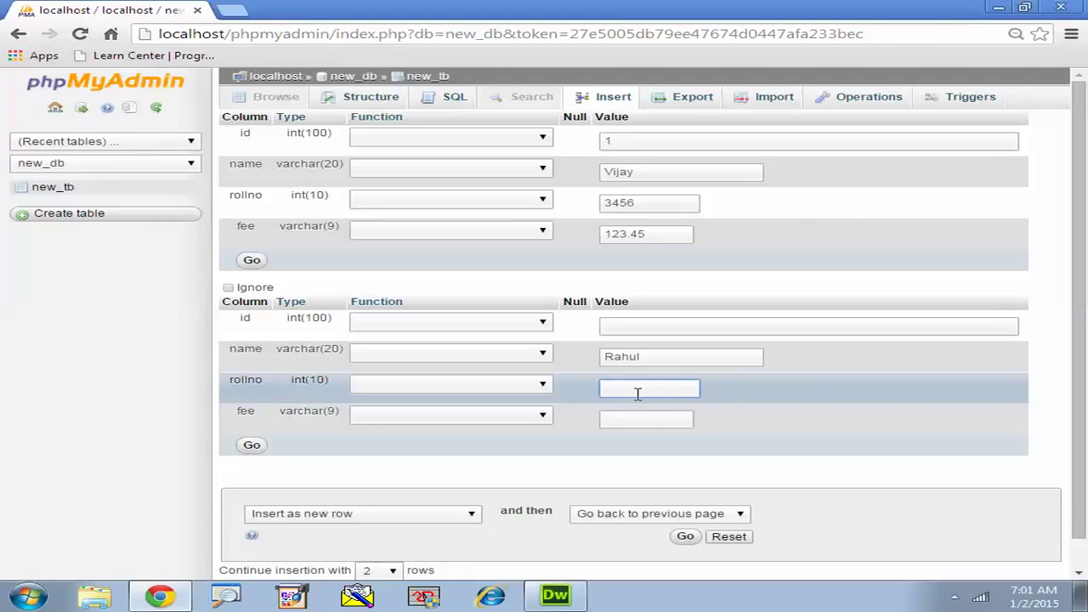
{"action": "type", "text": "3454"}
{"action": "left_click", "coordinate": [625, 415]}
{"action": "type", "text": "2"}
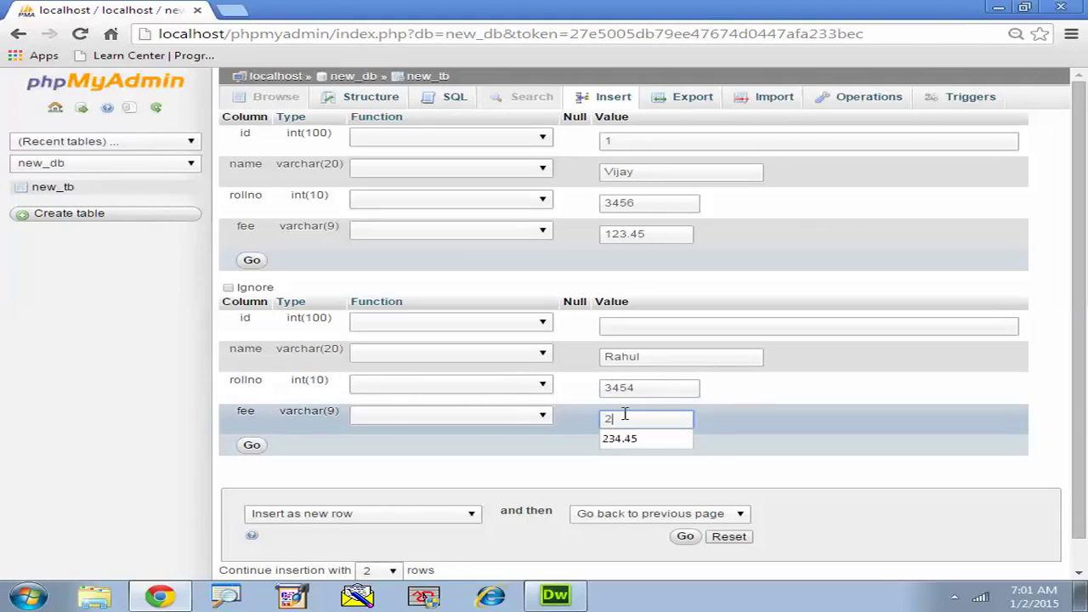
{"action": "type", "text": "34.56"}
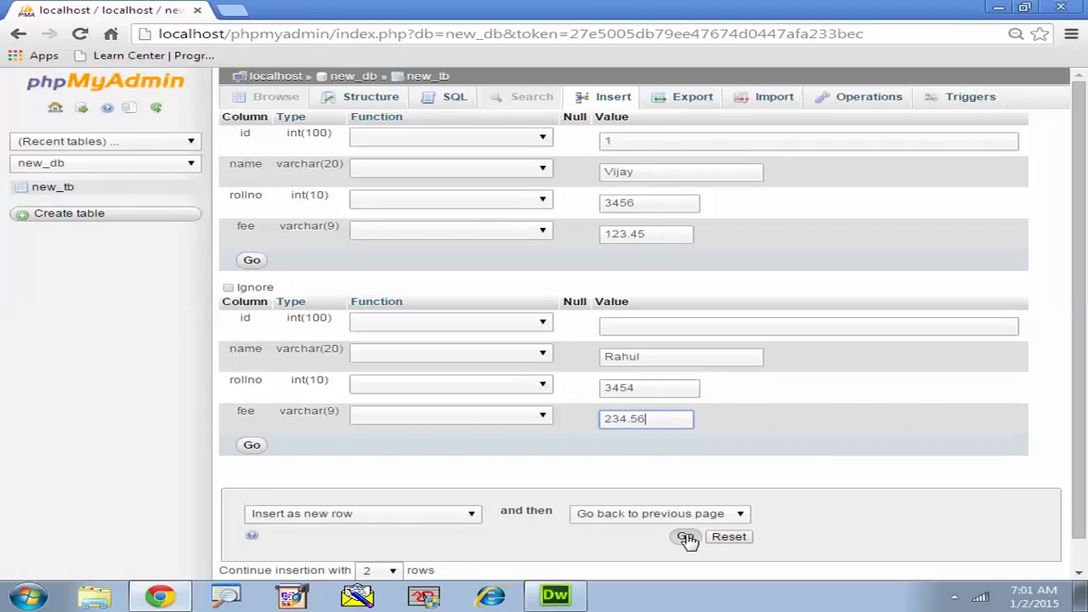
- Insert both records into new_tb and open the table to view its rows
{"action": "left_click", "coordinate": [254, 447]}
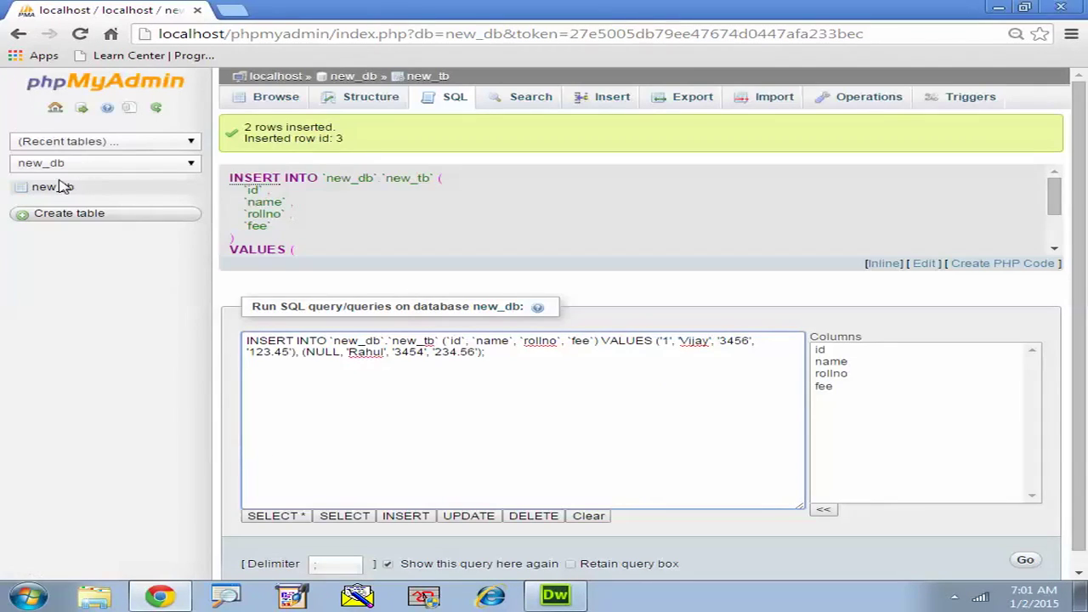
{"action": "left_click", "coordinate": [52, 193]}
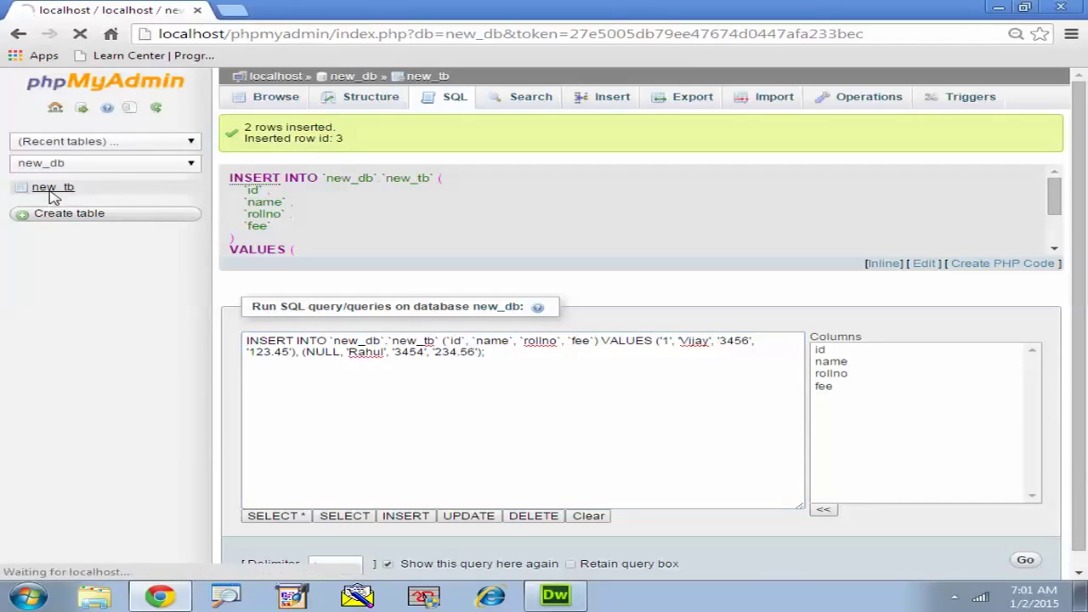